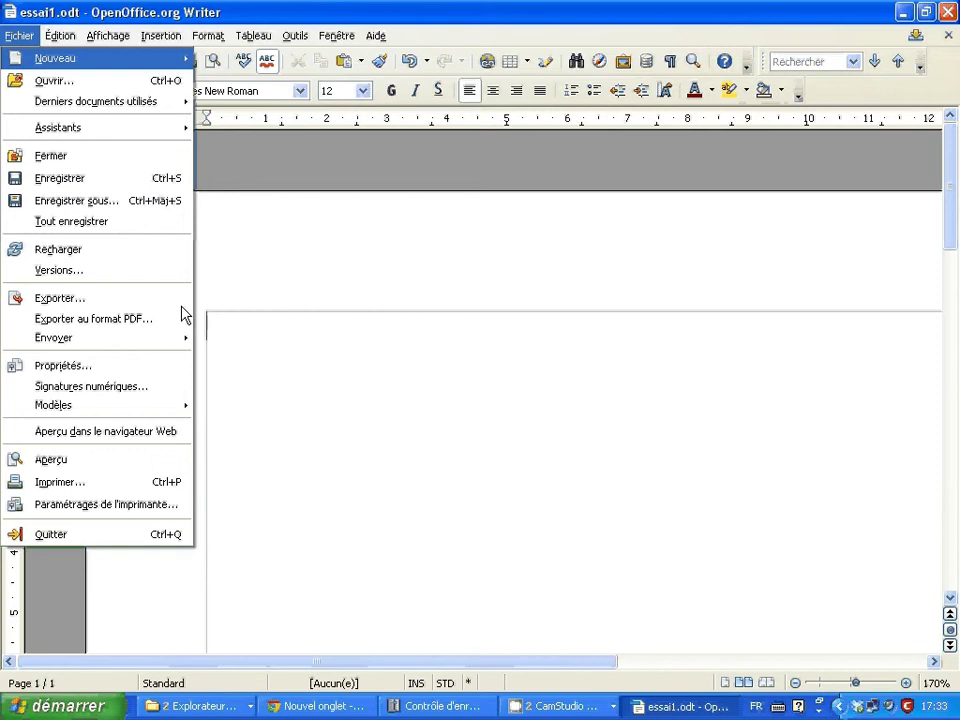
Step: Switch to the keyboard picture 210_azerty.jpg and mark the keys used for menu navigation, including Échap and Alt
key("Escape")
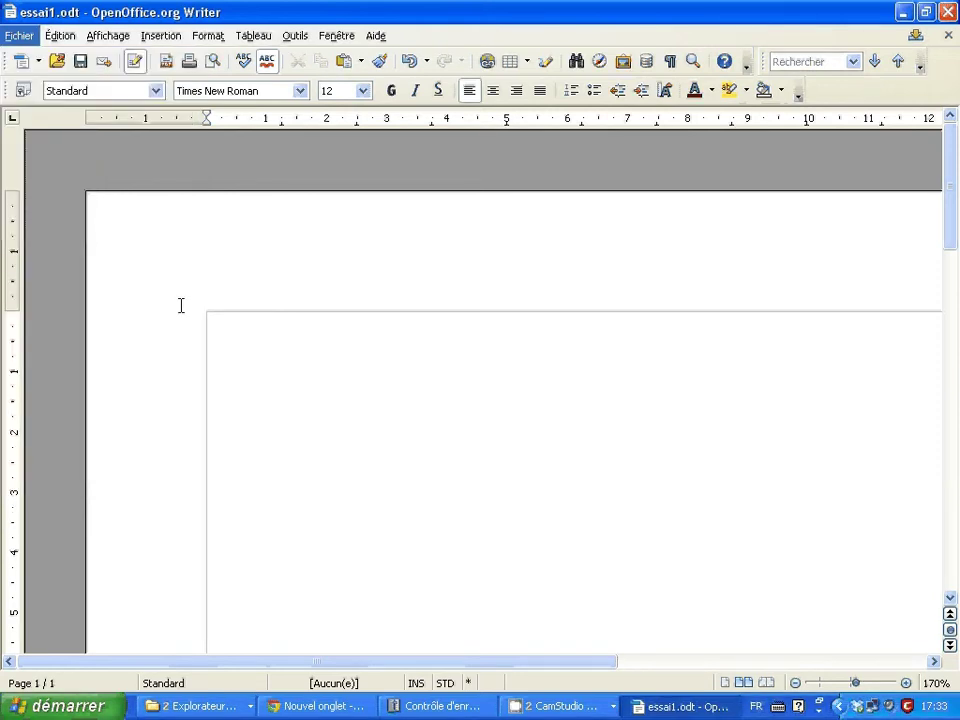
left_click(195, 706)
left_click(203, 658)
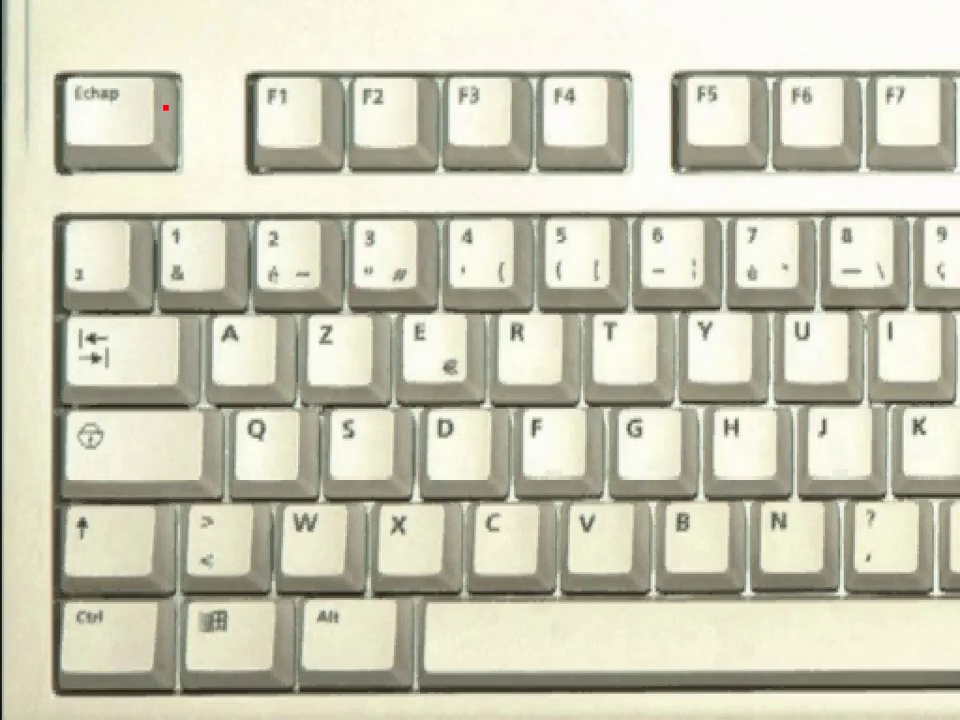
left_click_drag(210, 50, 168, 45)
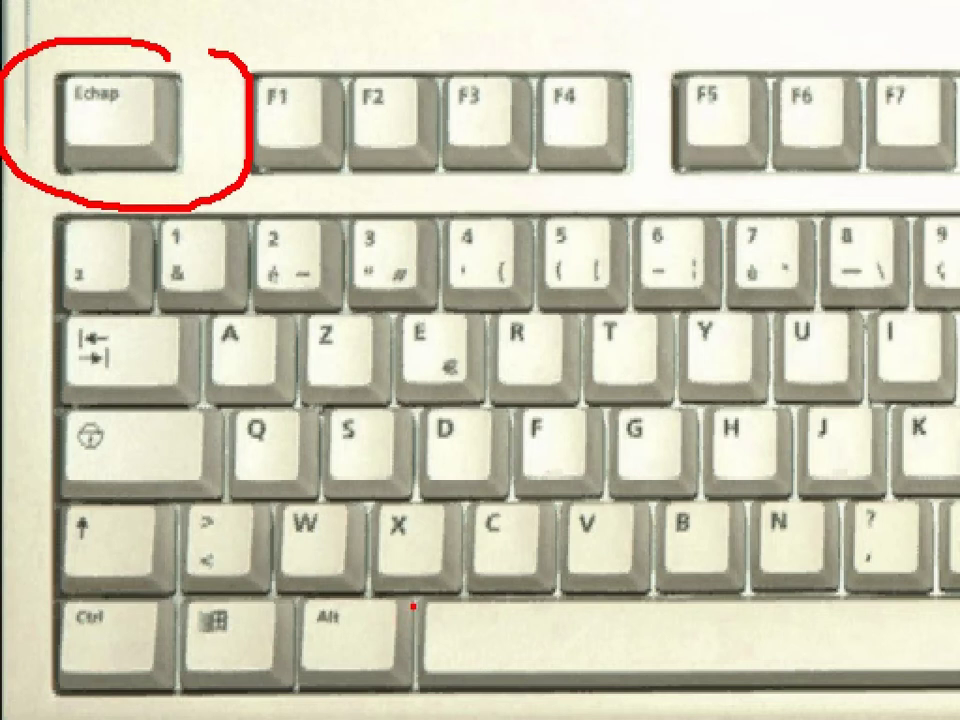
mouse_move(412, 605)
left_mouse_down()
mouse_move(343, 590)
mouse_move(424, 598)
left_mouse_up()
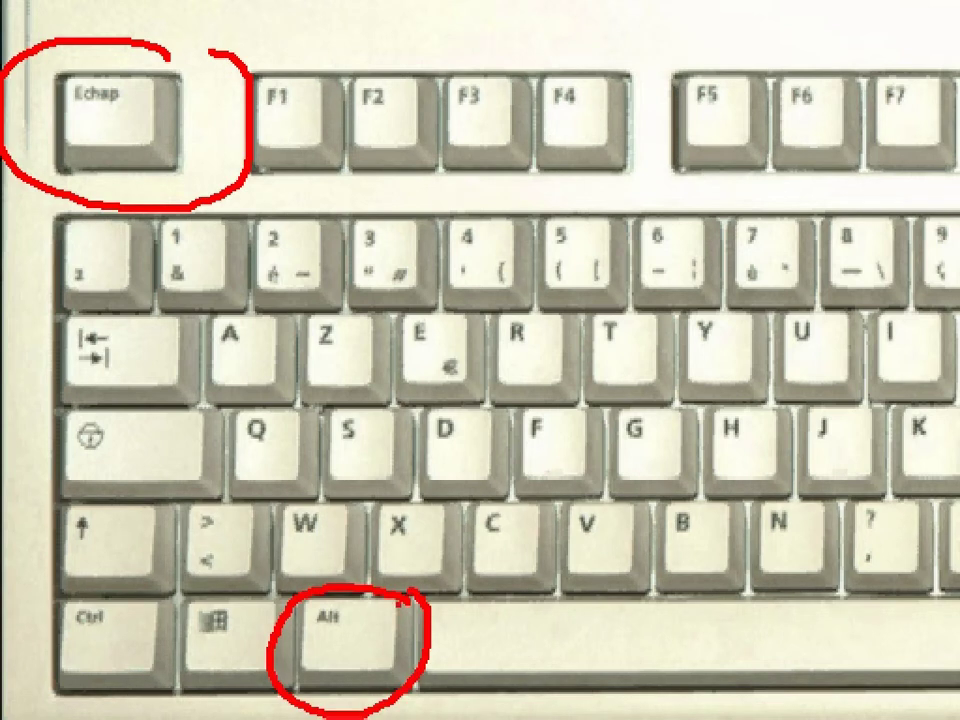
left_click_drag(157, 597, 176, 582)
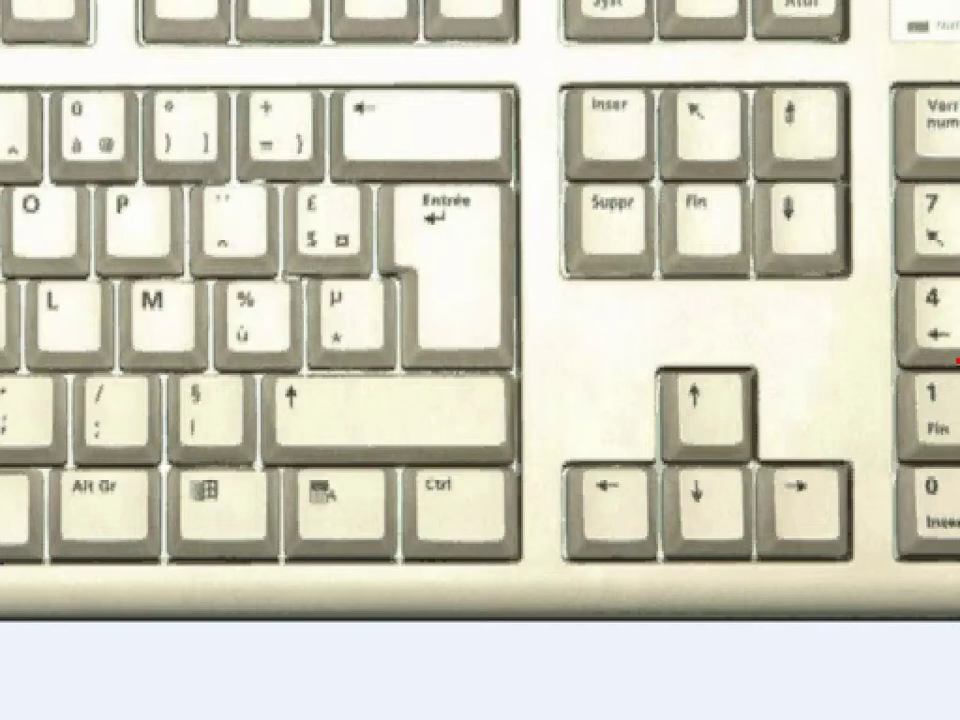
mouse_move(836, 372)
left_mouse_down()
mouse_move(643, 664)
mouse_move(745, 296)
left_mouse_up()
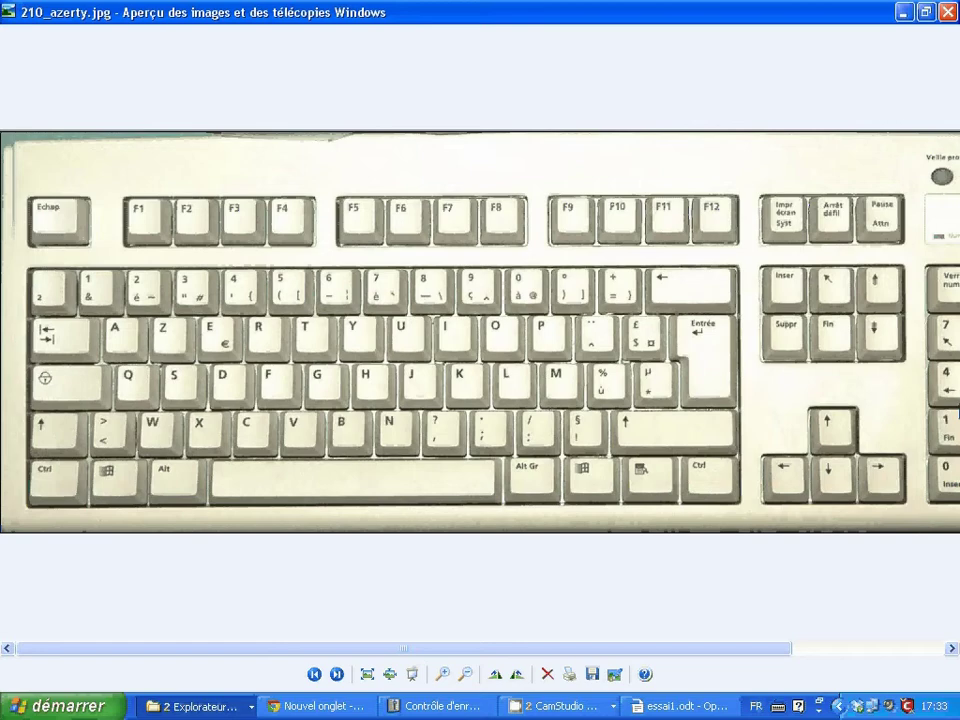
Step: Return to the essai1.odt document in Writer and mark the menu bar and the toolbars beneath it on the enlarged view
key("alt+Tab")
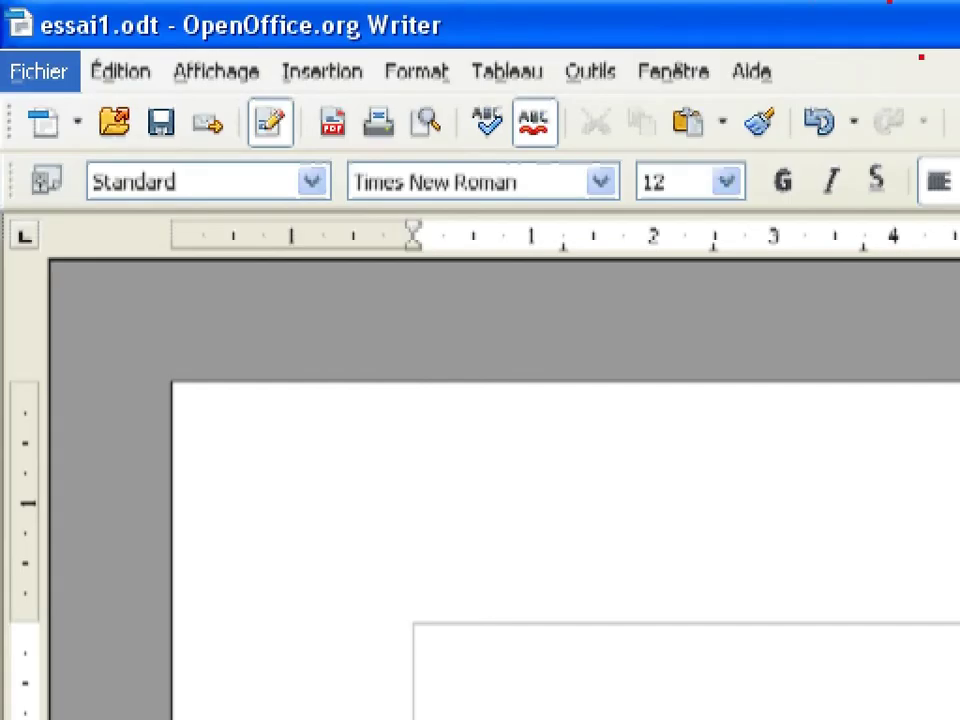
mouse_move(608, 18)
left_mouse_down()
mouse_move(771, 18)
mouse_move(823, 85)
mouse_move(722, 98)
left_mouse_up()
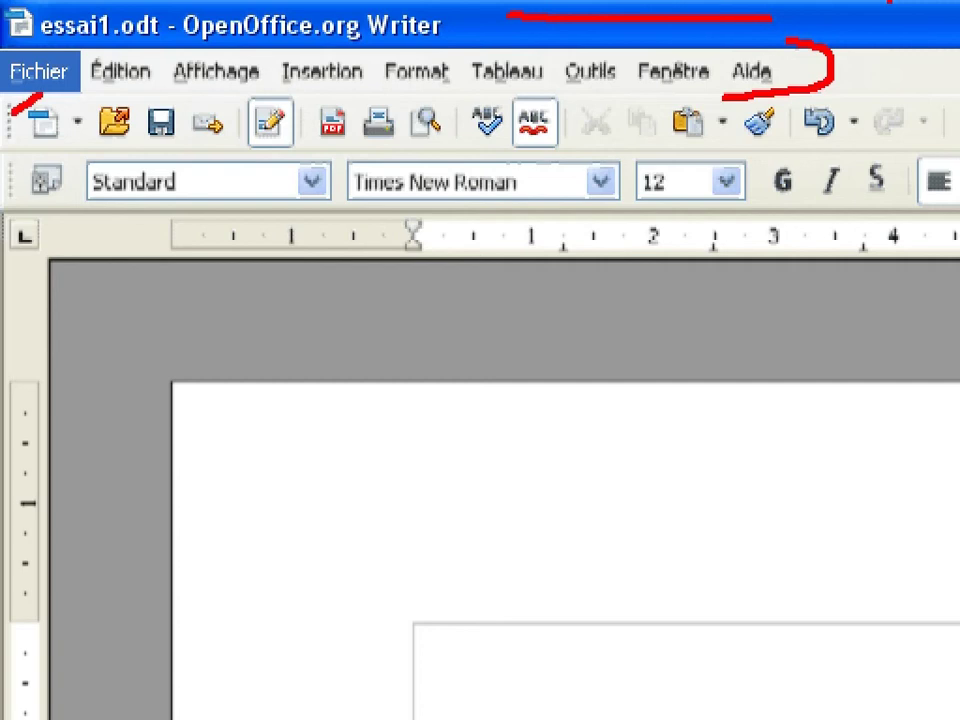
mouse_move(40, 95)
left_mouse_down()
mouse_move(8, 128)
mouse_move(65, 263)
left_mouse_up()
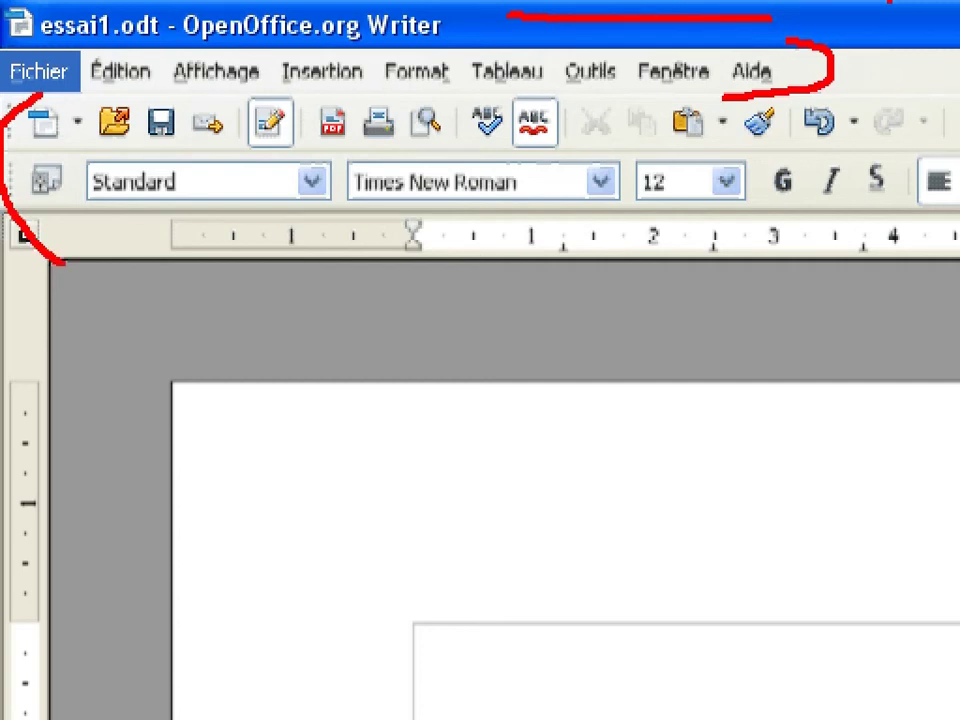
key("Escape")
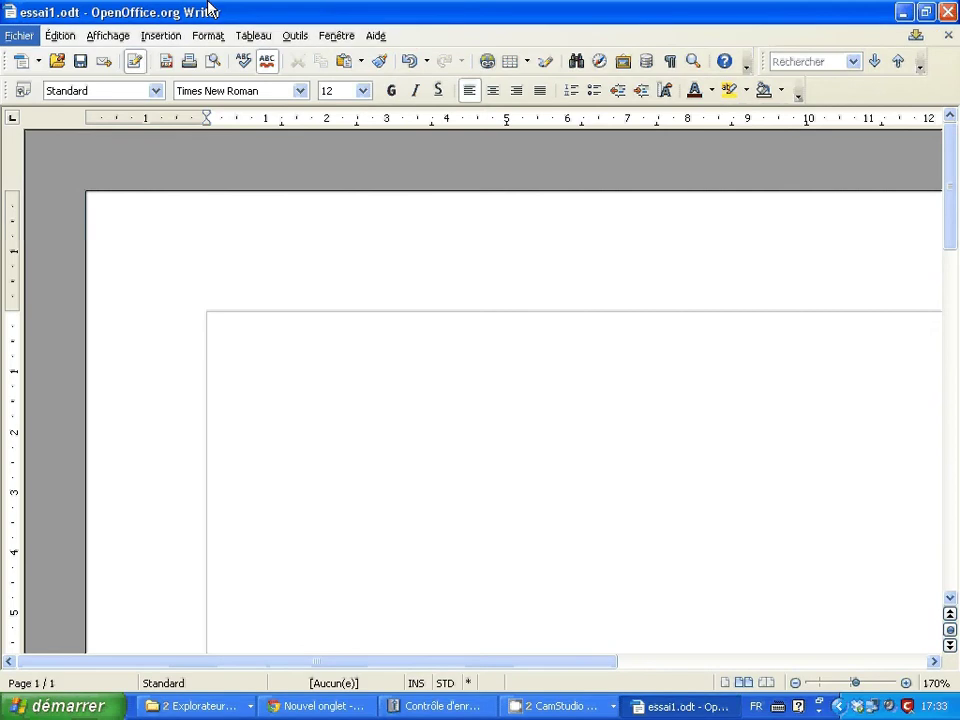
Step: Outline the horizontal and vertical rulers in red on the enlarged view, and clear the markings
key("ctrl+1")
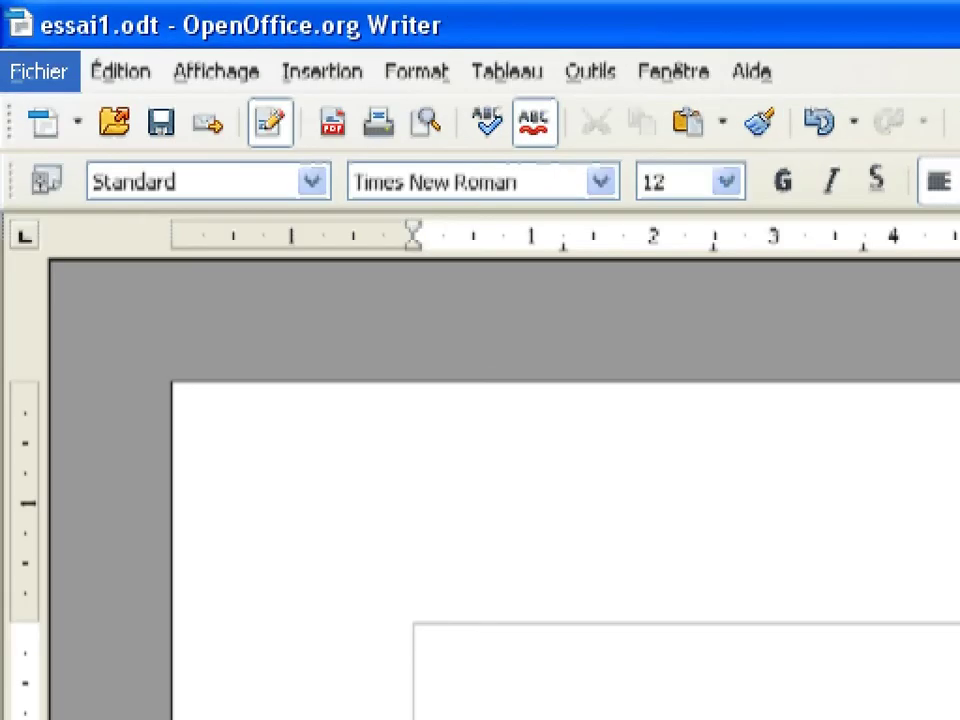
mouse_move(187, 210)
left_mouse_down()
mouse_move(166, 236)
mouse_move(596, 302)
mouse_move(954, 274)
mouse_move(385, 207)
left_mouse_up()
mouse_move(2, 345)
left_mouse_down()
mouse_move(111, 381)
mouse_move(100, 657)
mouse_move(86, 716)
left_mouse_up()
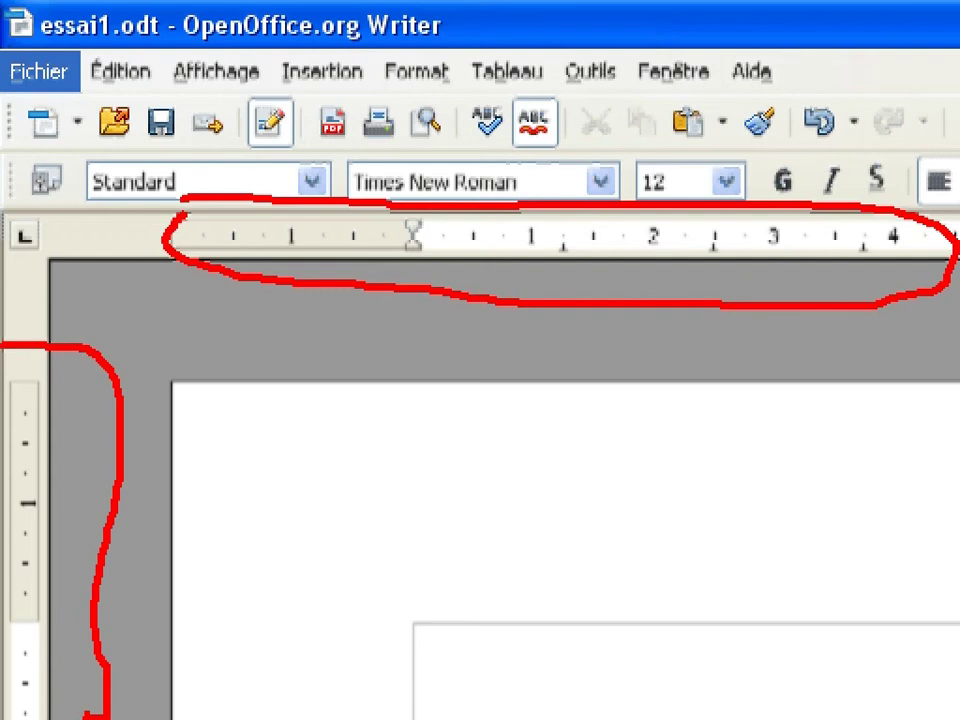
key("Escape")
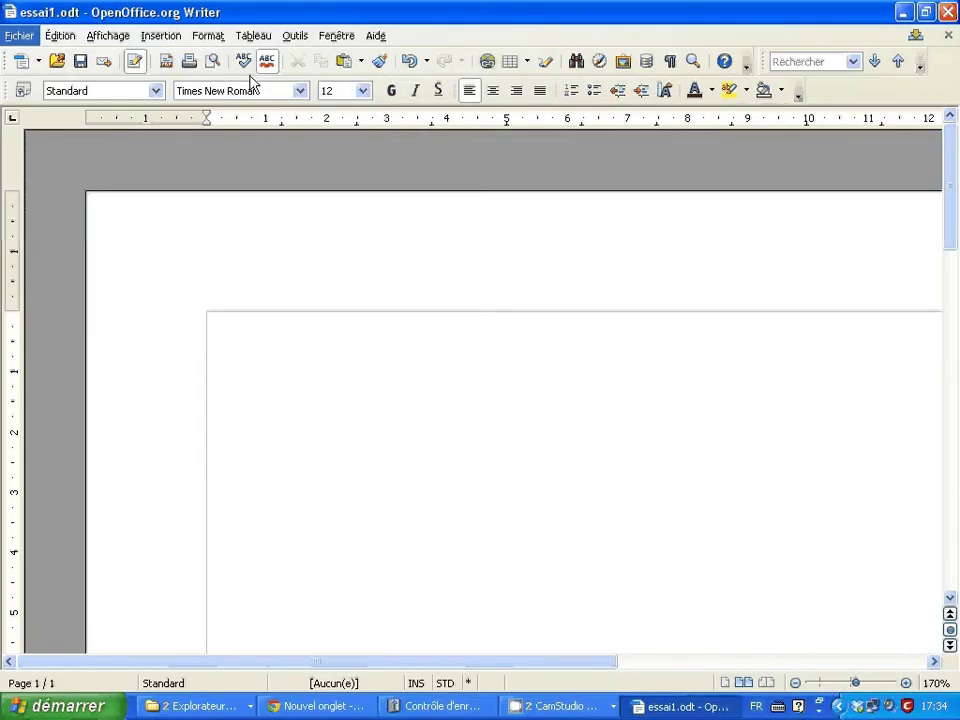
Step: Mark the page's text area with a large red cross and trace its upper and left boundaries
scroll(400, 260, "down", 4)
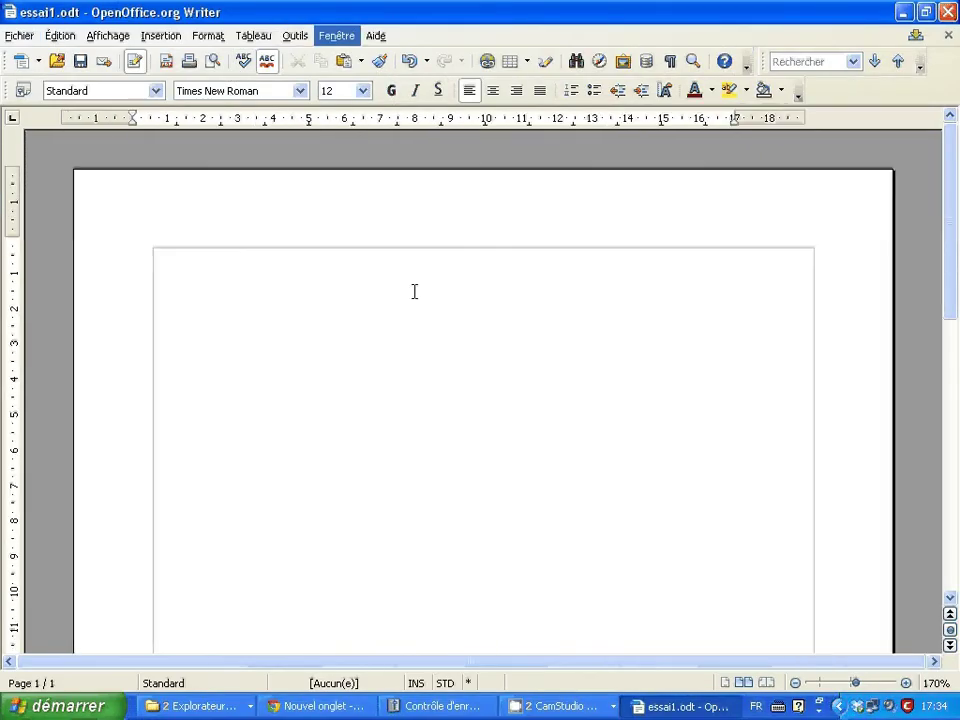
key("ctrl+1")
left_click(257, 154)
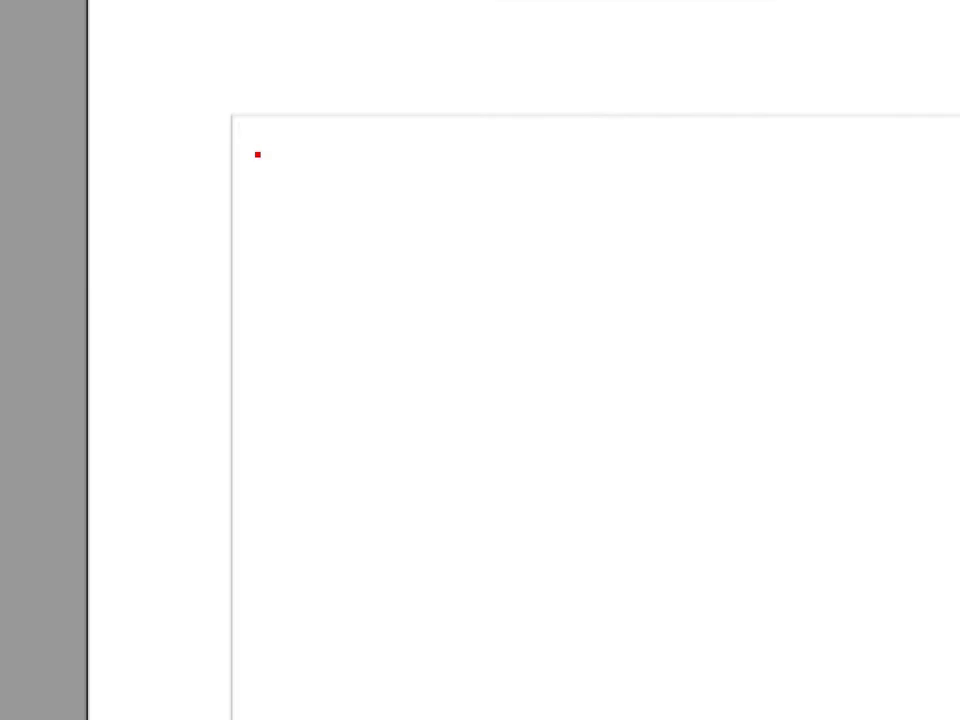
left_click_drag(242, 126, 782, 630)
mouse_move(903, 130)
left_mouse_down()
mouse_move(701, 369)
mouse_move(232, 695)
left_mouse_up()
left_click_drag(224, 99, 945, 98)
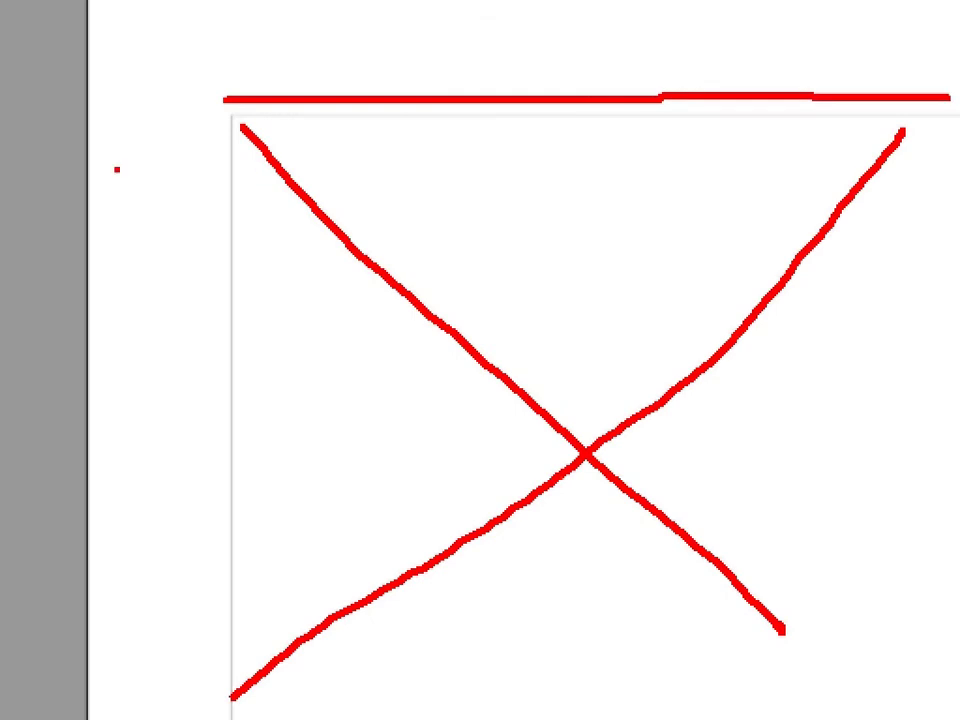
left_click_drag(223, 101, 180, 705)
Step: Draw double-headed arrows across the page's left and top margins, and clear the markings
left_click_drag(88, 266, 212, 270)
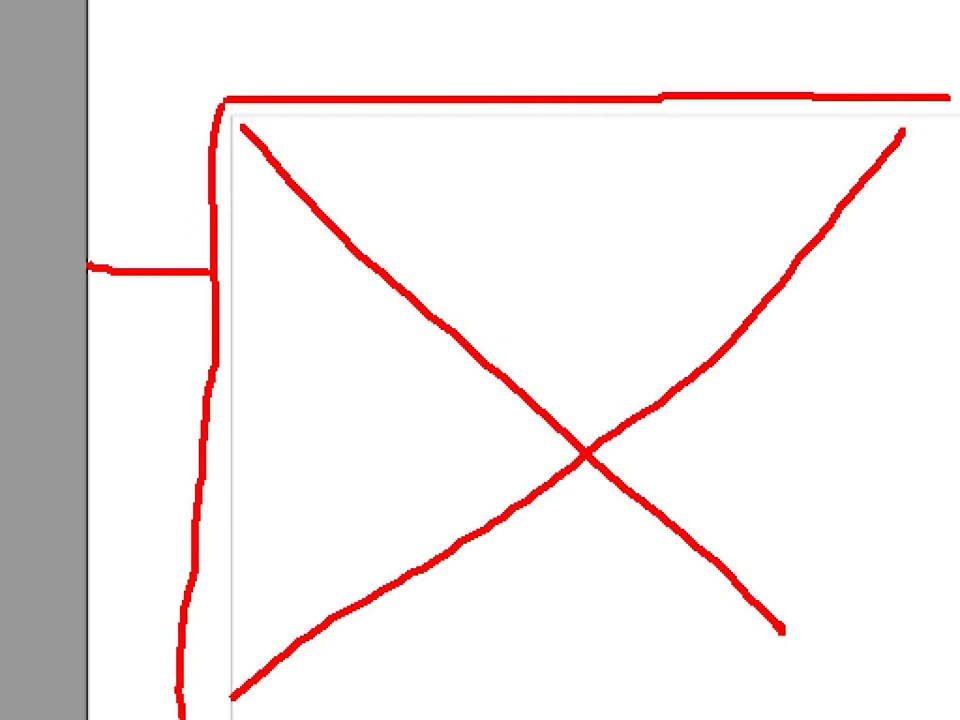
left_click_drag(189, 229, 220, 284)
mouse_move(108, 225)
left_mouse_down()
mouse_move(71, 300)
mouse_move(78, 312)
left_mouse_up()
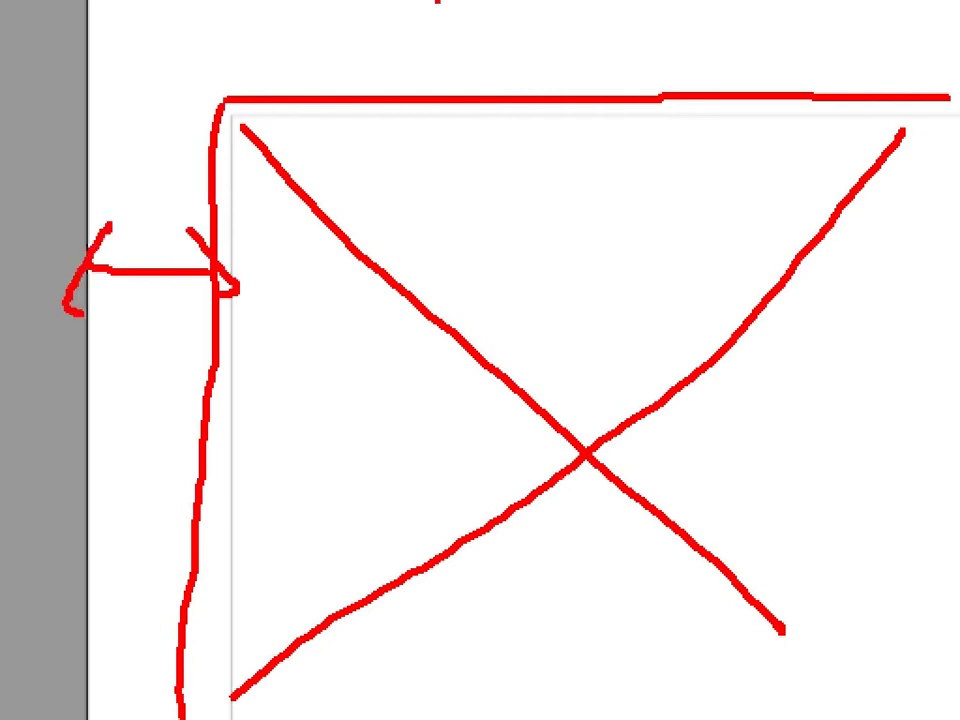
left_click_drag(443, 15, 444, 122)
mouse_move(406, 46)
left_mouse_down()
mouse_move(460, 38)
mouse_move(478, 65)
left_mouse_up()
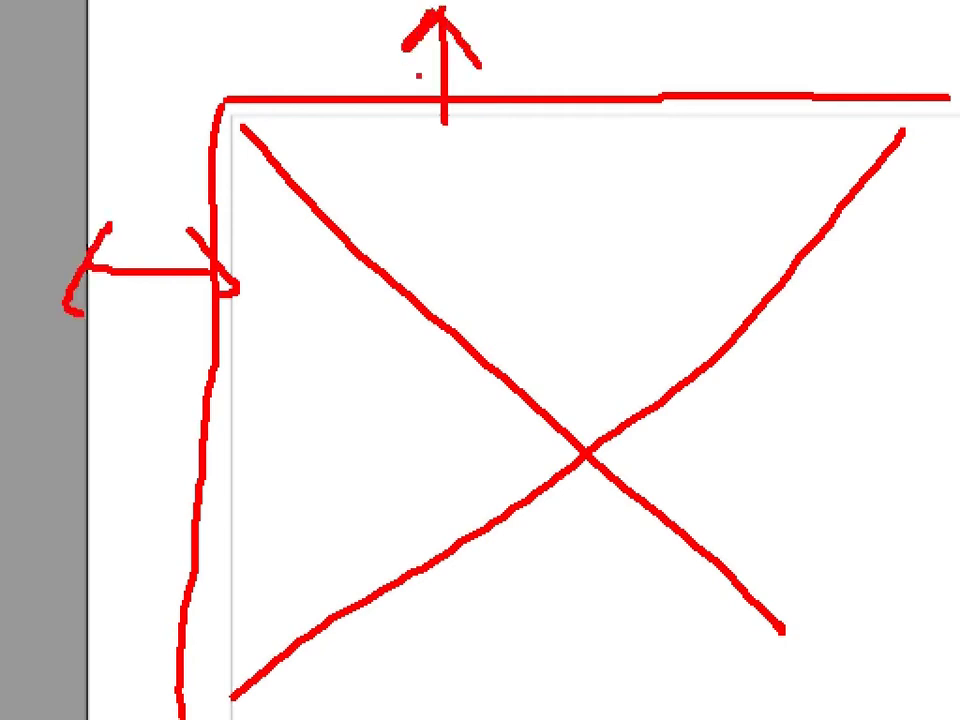
mouse_move(411, 68)
left_mouse_down()
mouse_move(430, 96)
mouse_move(481, 100)
left_mouse_up()
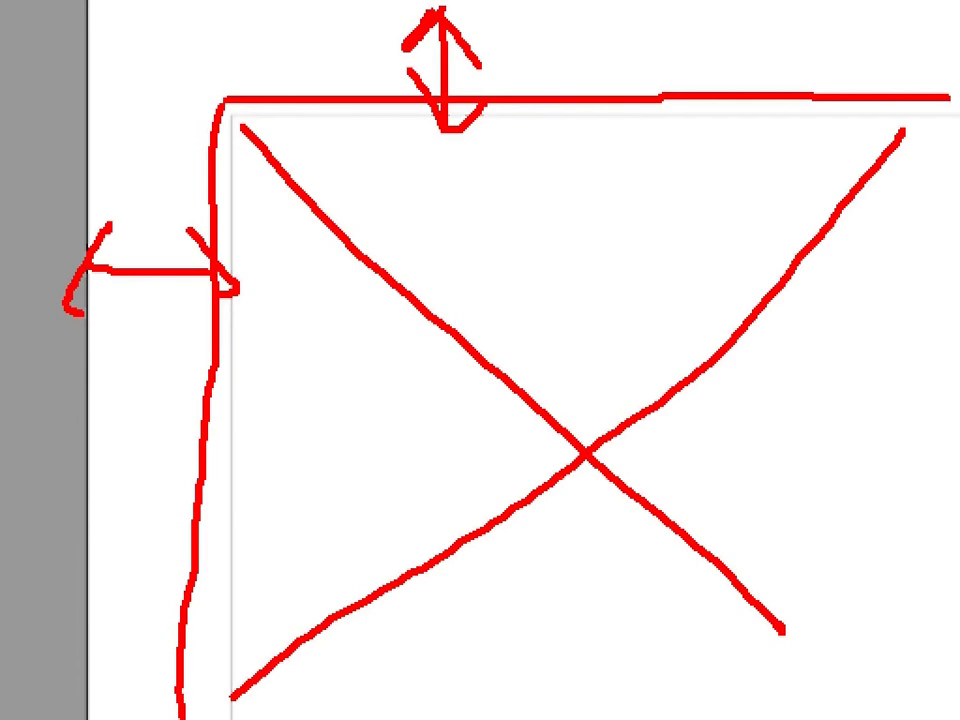
key("Escape")
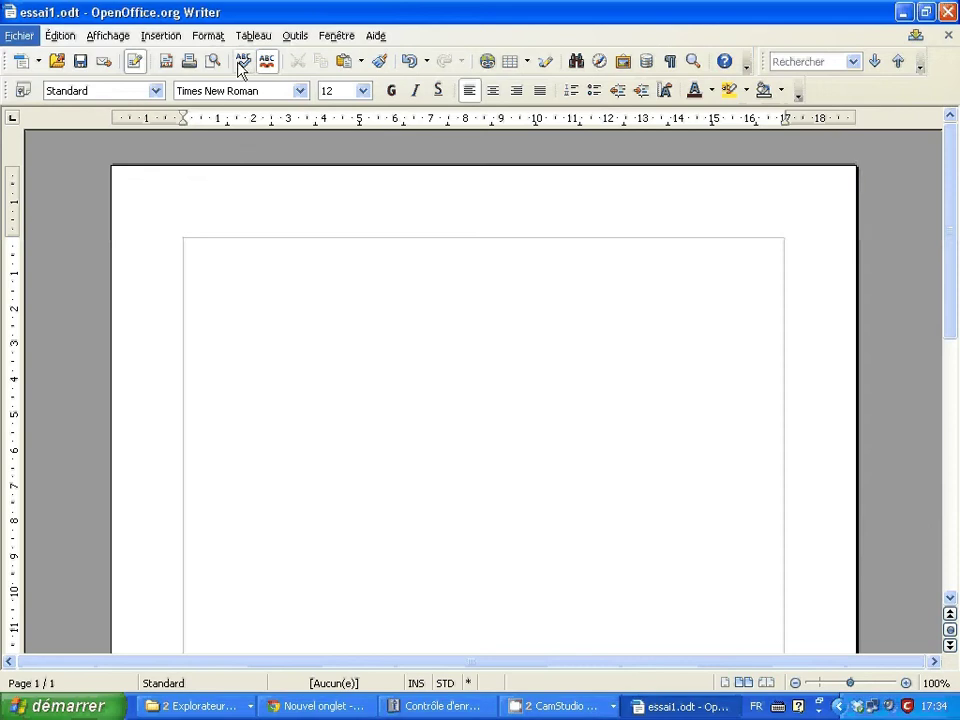
Step: Review the display options and circle the Délimitations du tableau option among the table commands
left_click(122, 40)
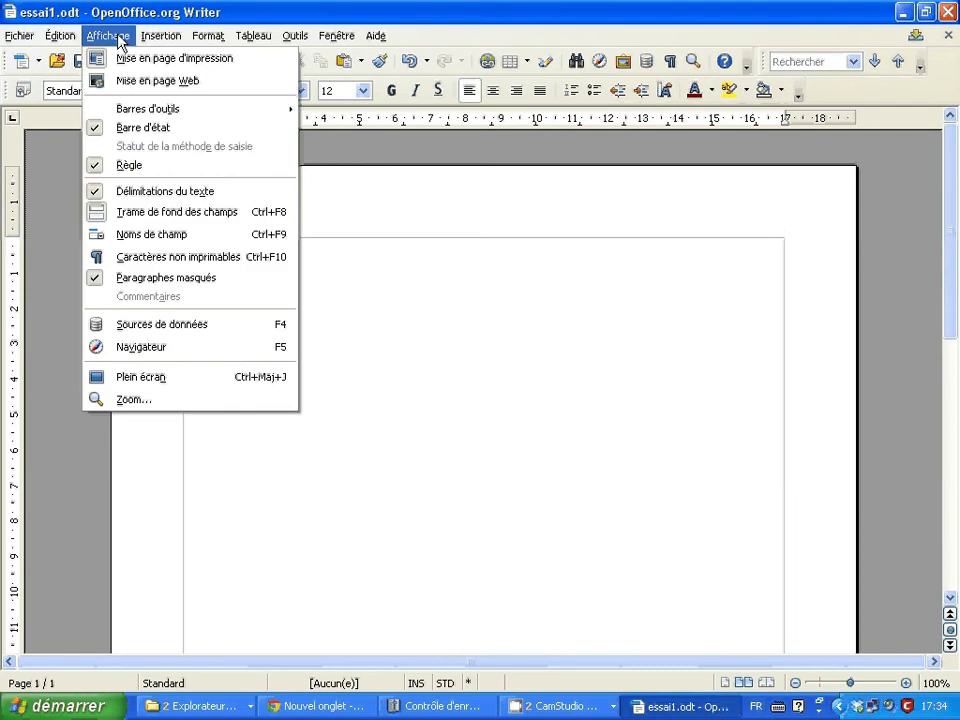
mouse_move(237, 40)
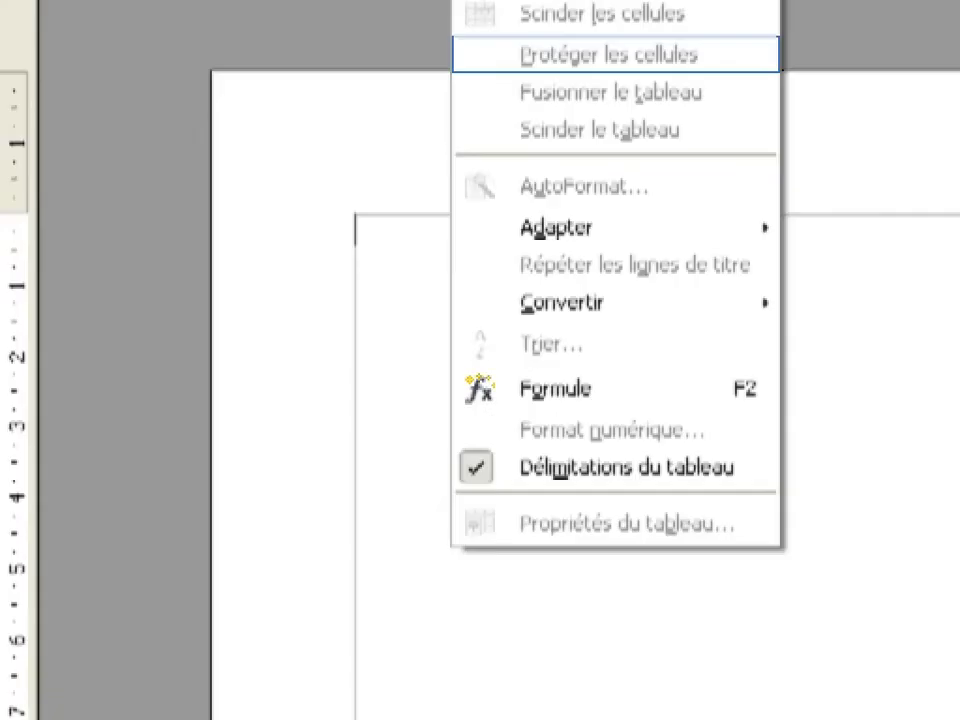
mouse_move(622, 437)
left_mouse_down()
mouse_move(590, 440)
mouse_move(525, 493)
mouse_move(790, 470)
mouse_move(640, 447)
left_mouse_up()
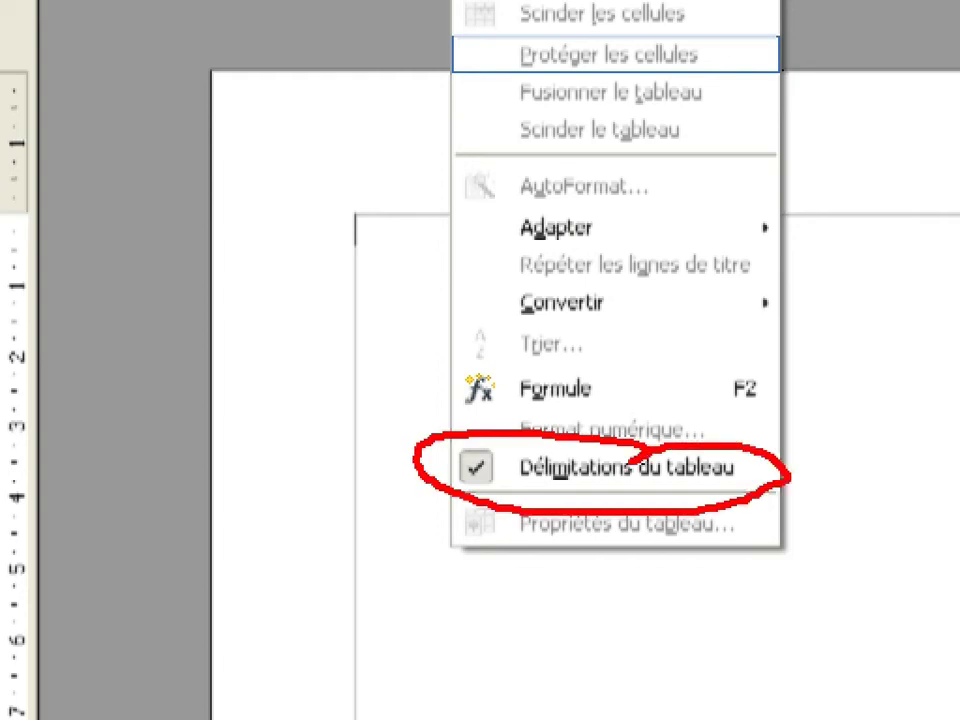
key("Escape")
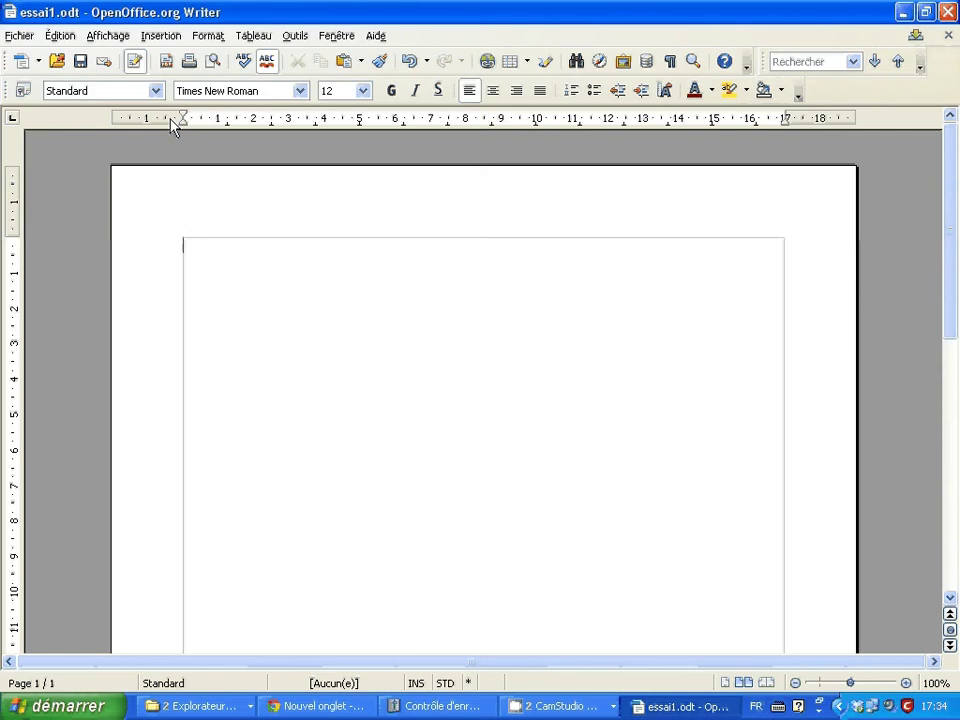
Step: Hide the rulers with the Règle display option and show them again
key("alt+a")
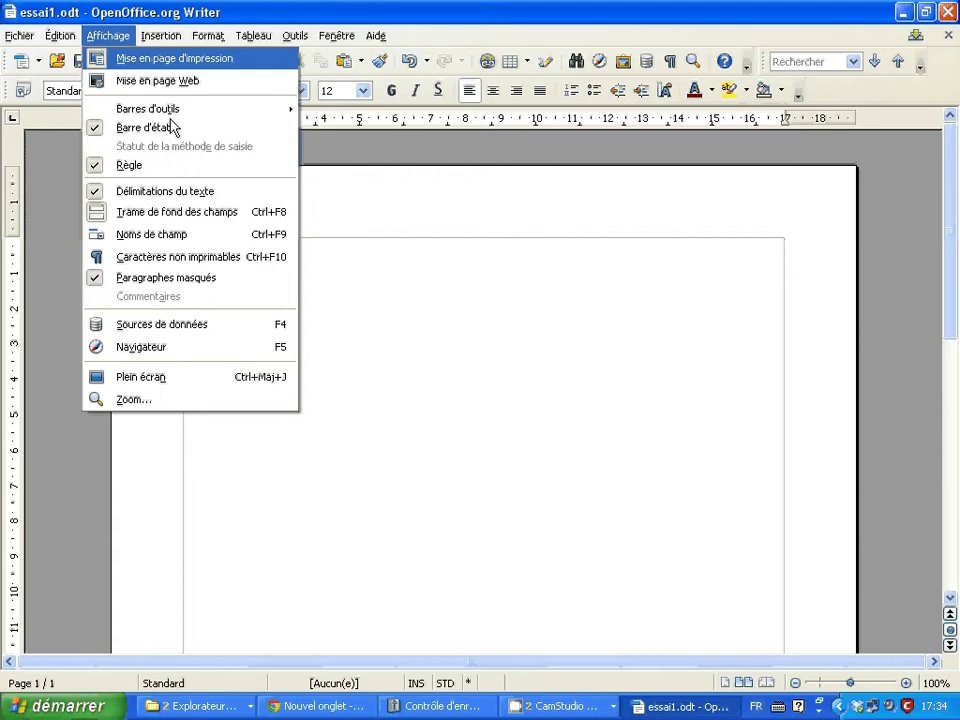
left_click(128, 167)
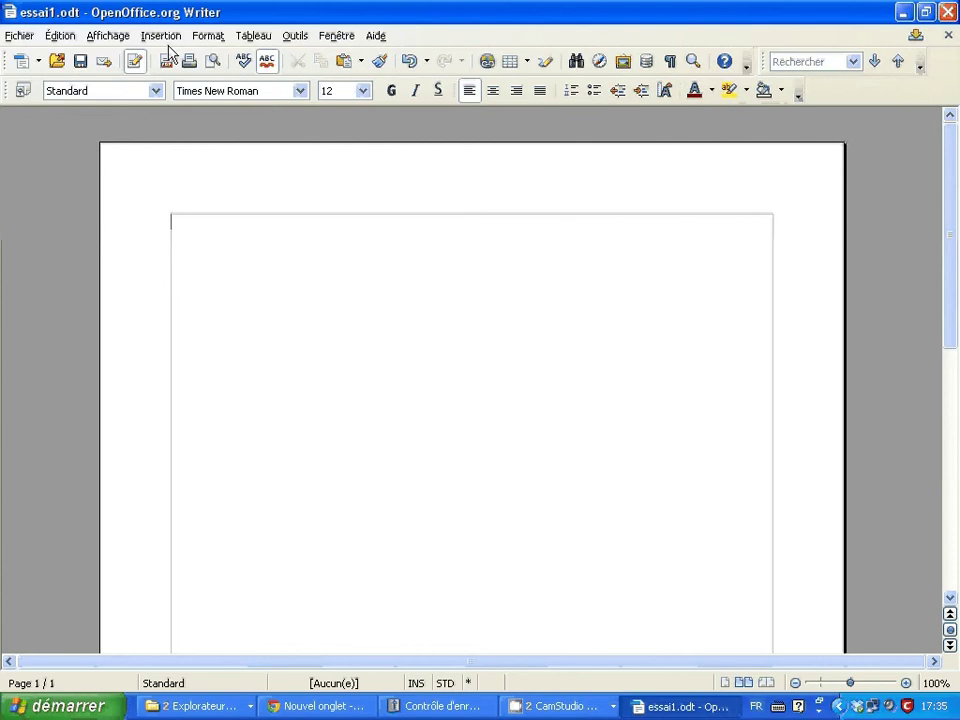
left_click(120, 37)
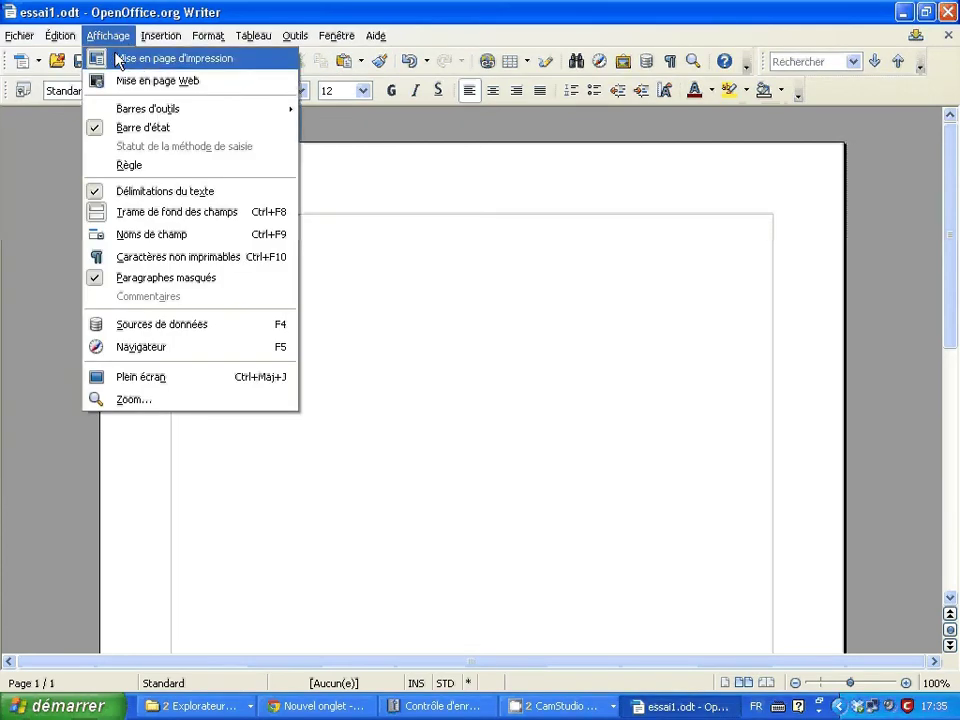
left_click(117, 166)
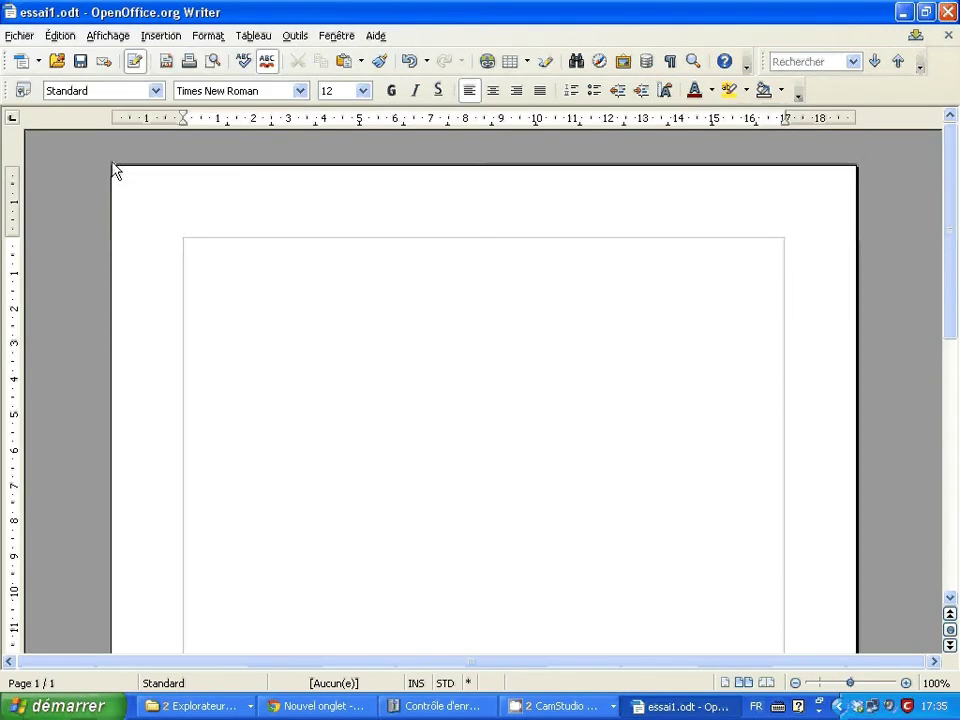
Step: Turn off the text boundaries and enter Ed, g, dsg, sd, gf and ds on separate lines
left_click(115, 37)
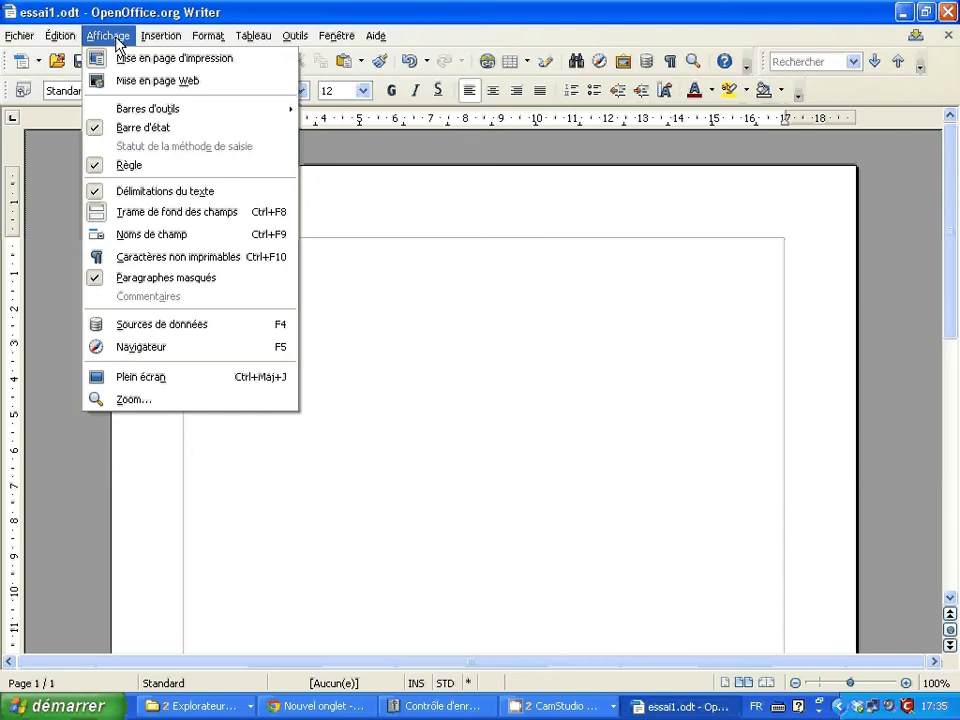
left_click(110, 192)
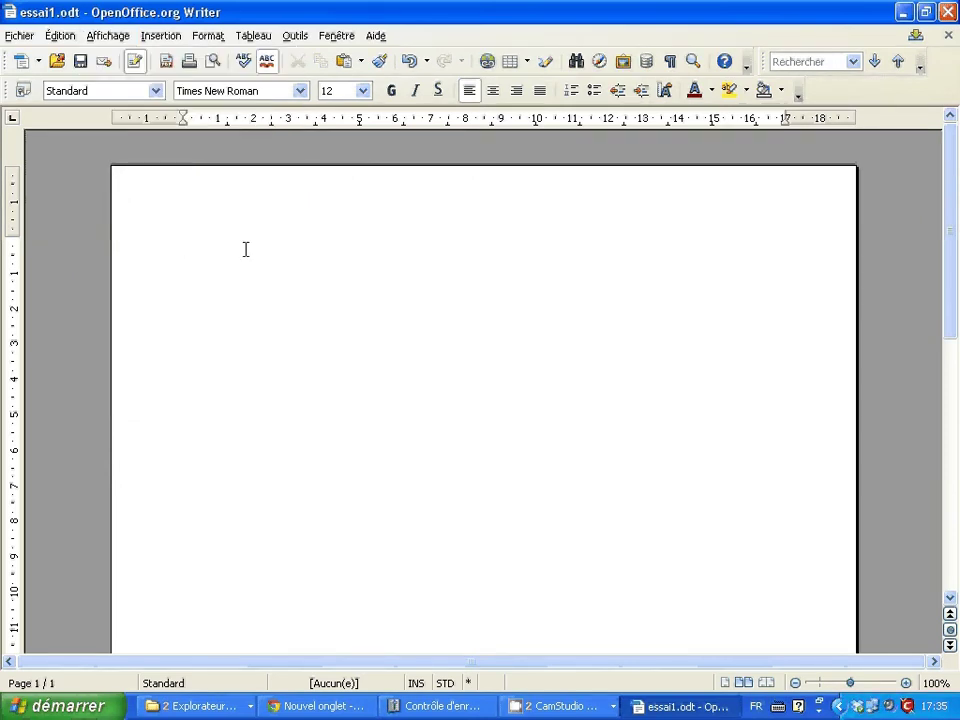
type("Ed g dsg sd gf ds")
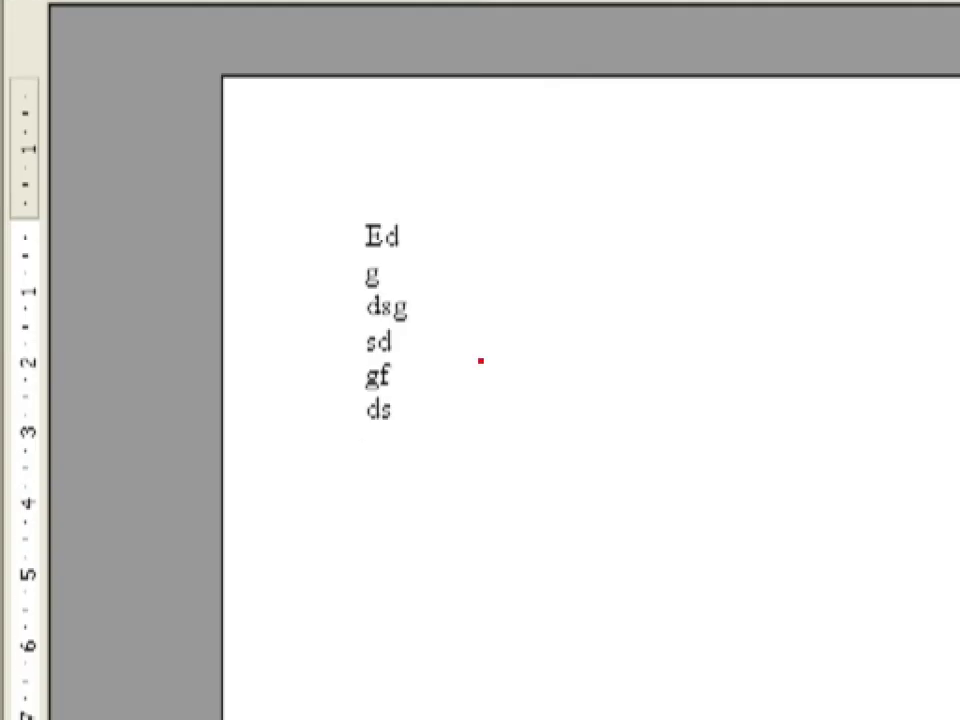
Step: Trace the upper and left limits of the hidden text area and mark the area with a red cross
left_click_drag(353, 197, 899, 189)
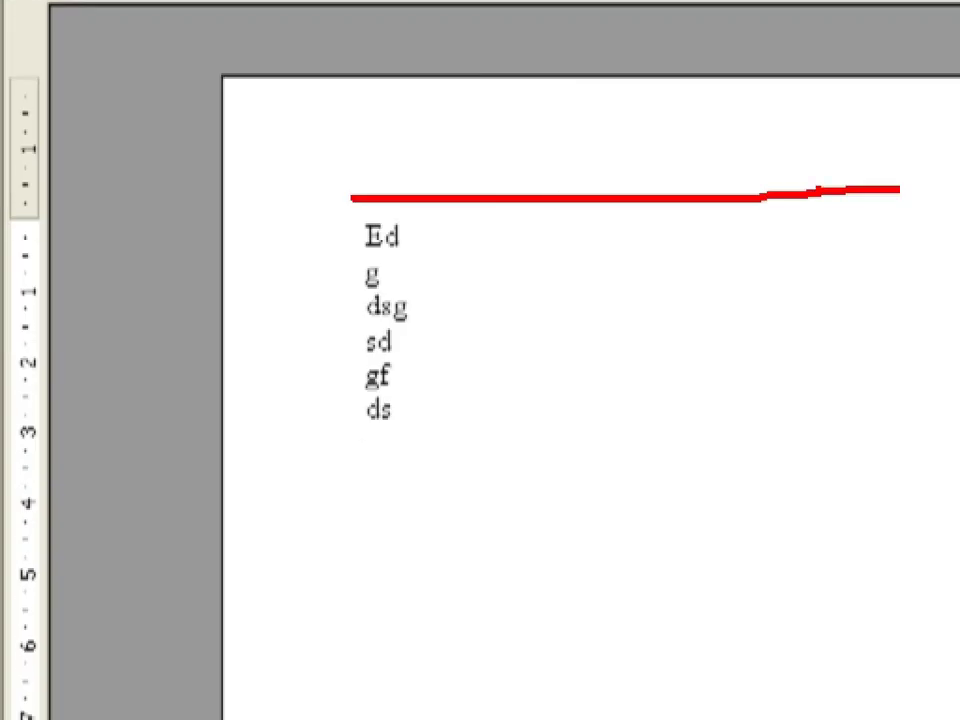
left_click_drag(344, 196, 354, 600)
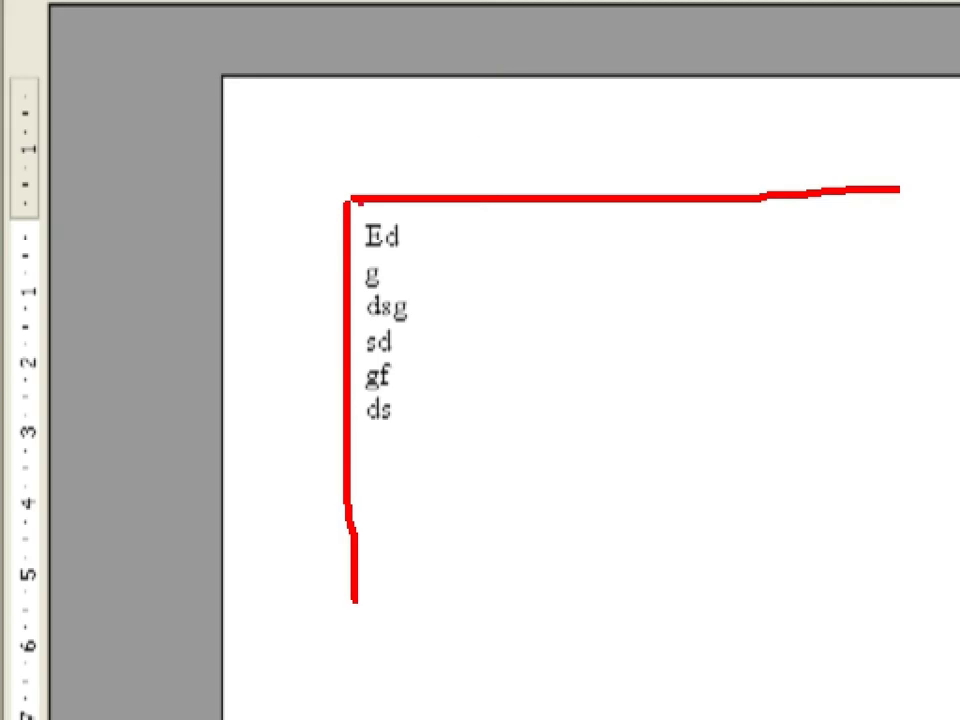
left_click_drag(351, 201, 810, 672)
mouse_move(861, 216)
left_mouse_down()
mouse_move(805, 284)
mouse_move(398, 664)
left_mouse_up()
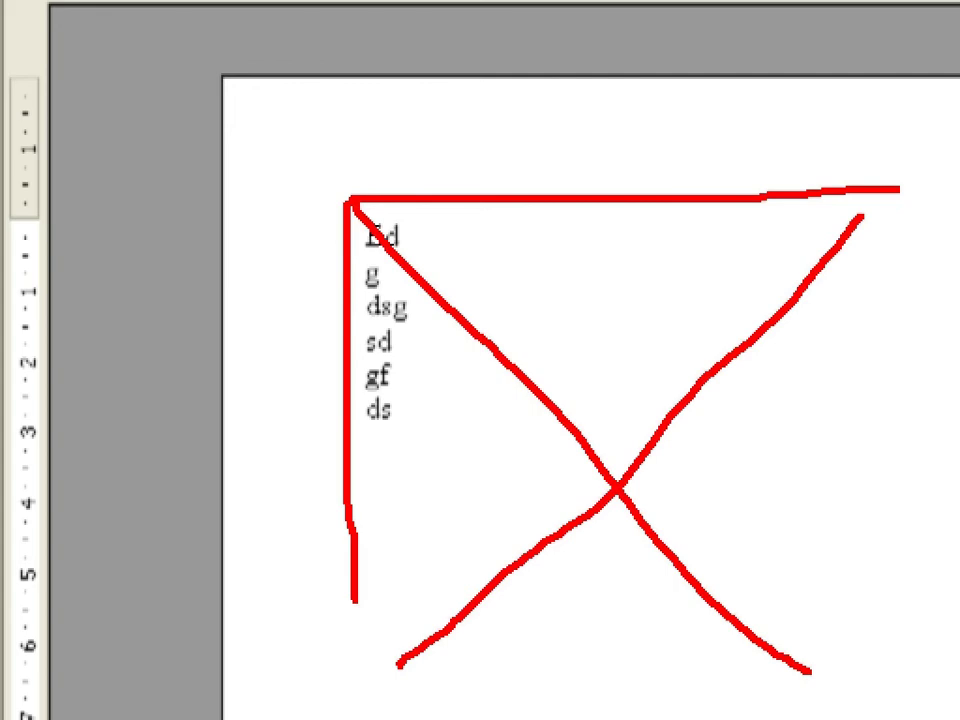
Step: Clear the red annotations and turn the text boundaries (Délimitations du texte) back on
key("Escape")
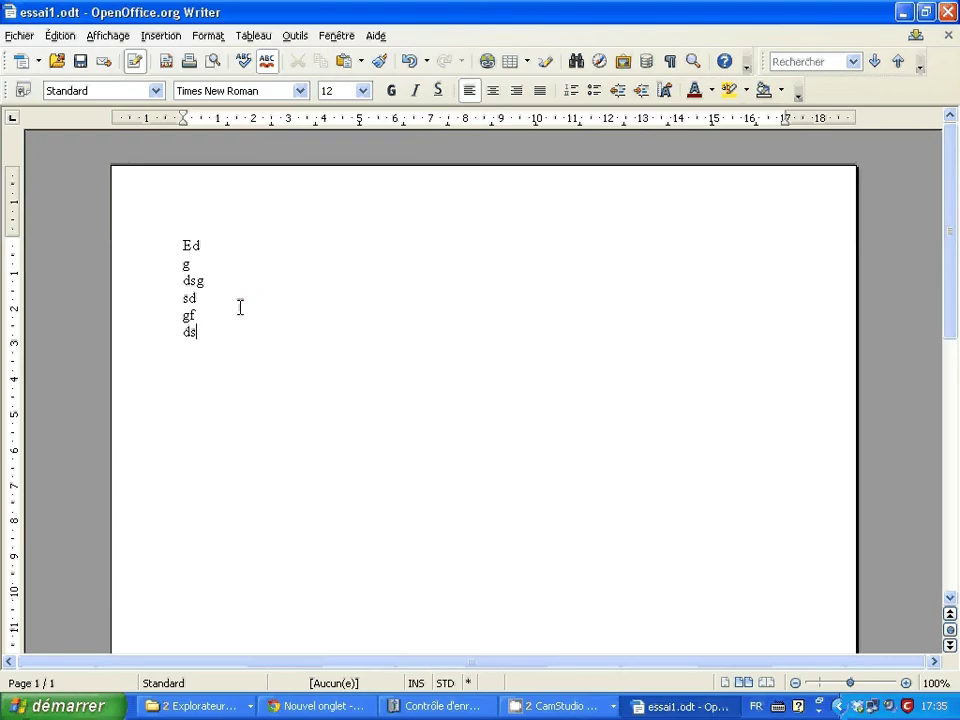
left_click(127, 38)
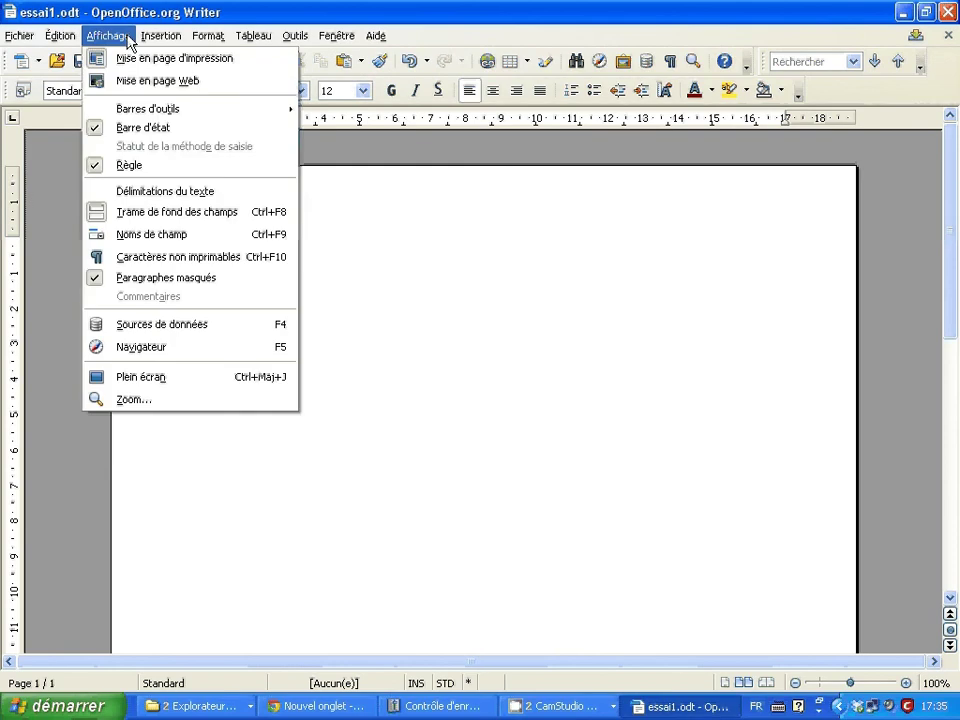
left_click(155, 193)
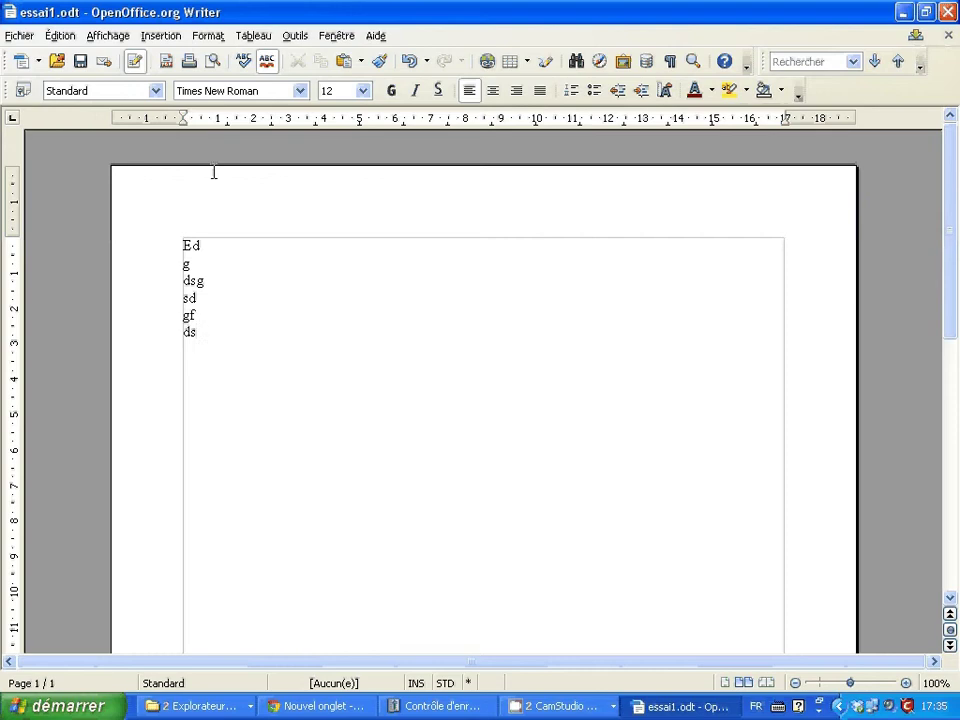
Step: Insert the special character µ from Times New Roman after ds on the last line
left_click(161, 36)
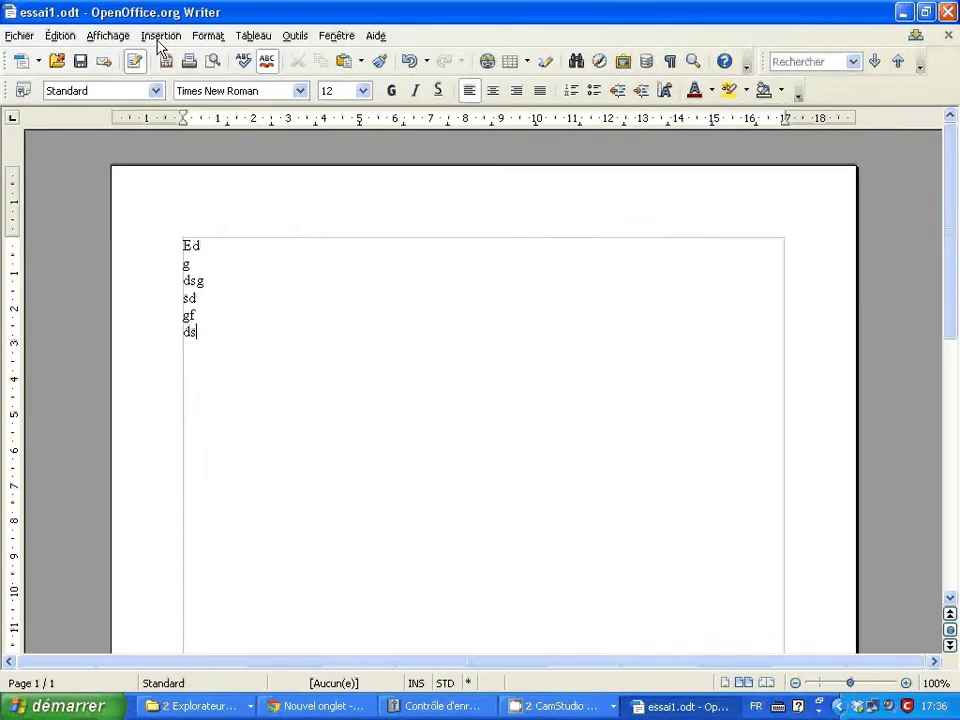
left_click(160, 36)
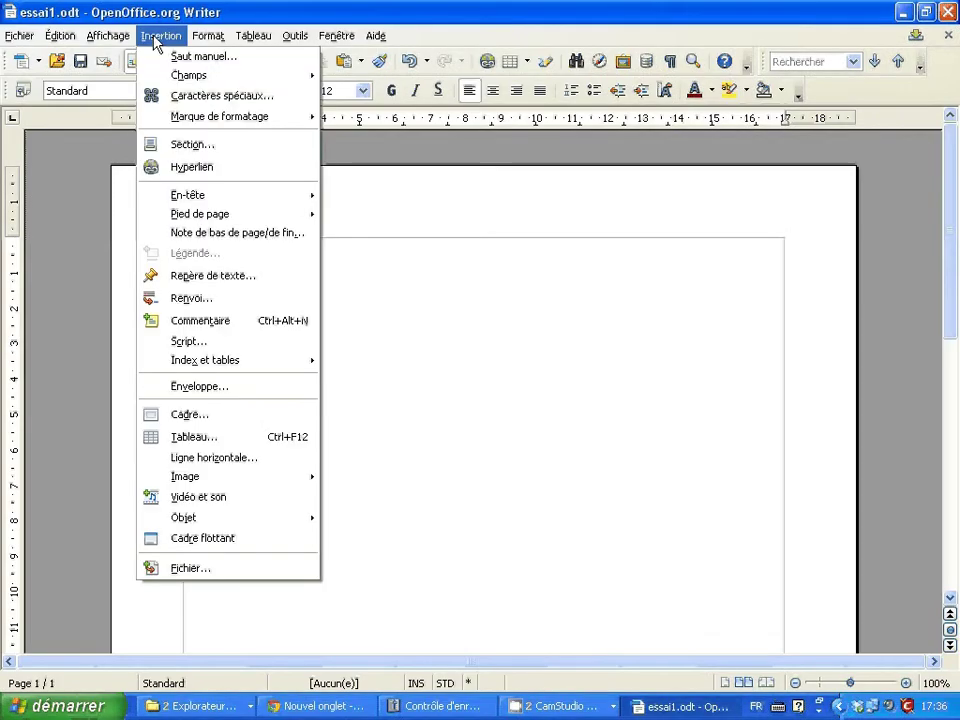
left_click(173, 96)
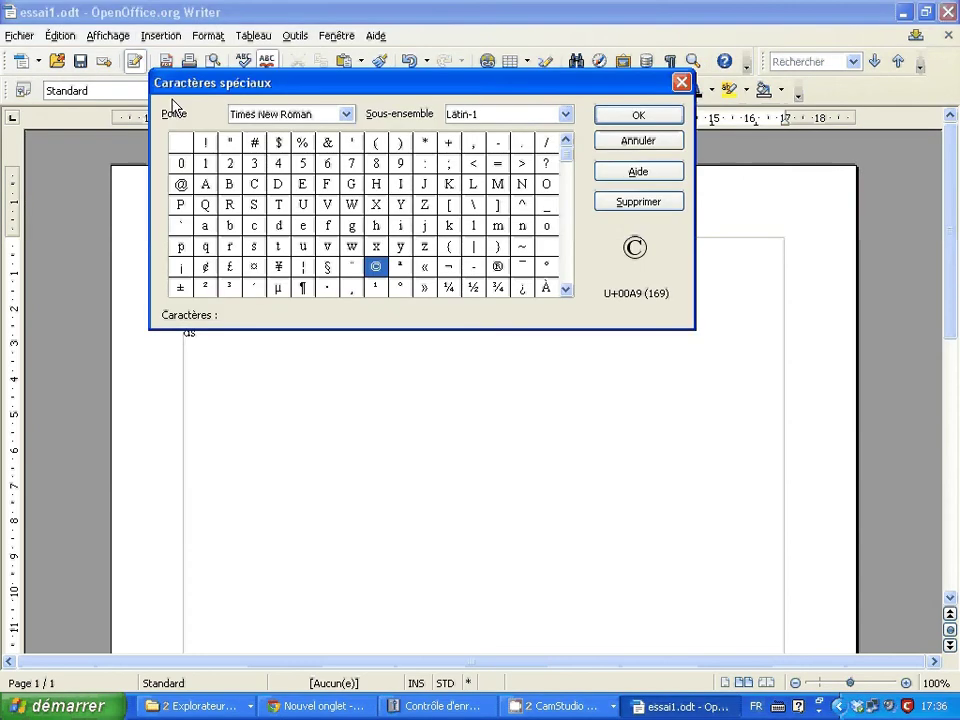
double_click(280, 288)
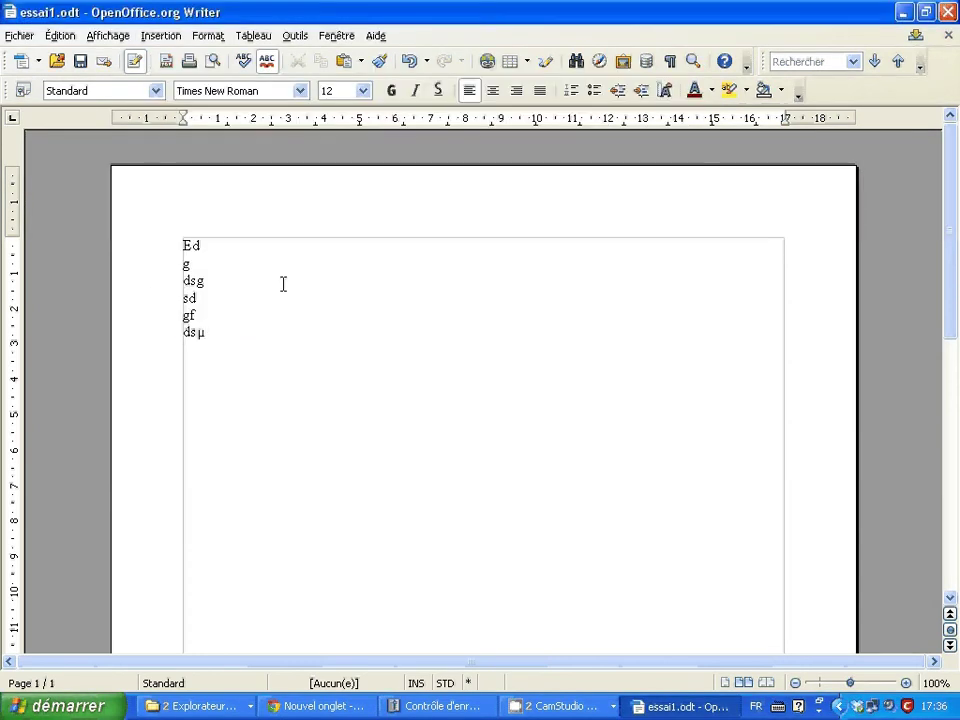
Step: Insert the special character µ at the end of the first line, after Ed
scroll(283, 284, "up", 3)
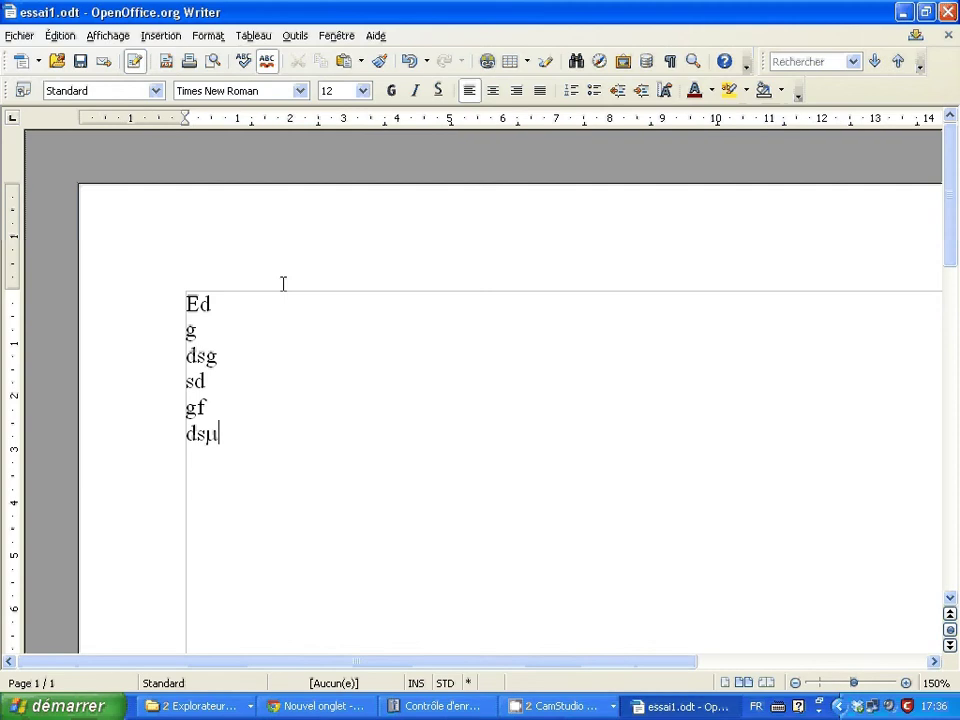
scroll(283, 284, "up", 1)
left_click(289, 315)
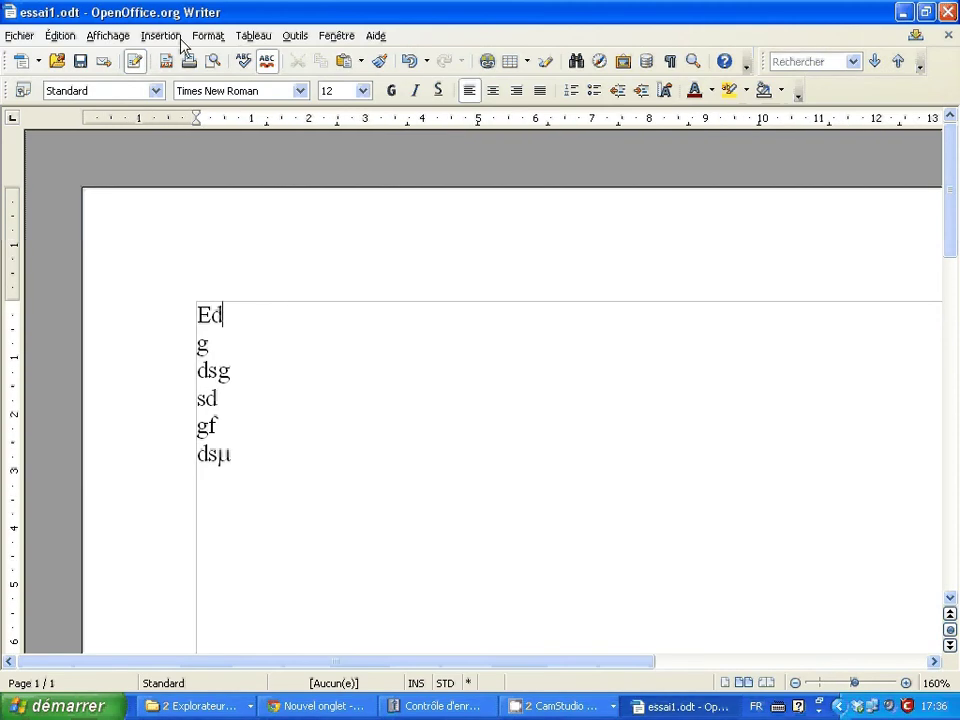
left_click(181, 38)
left_click(157, 93)
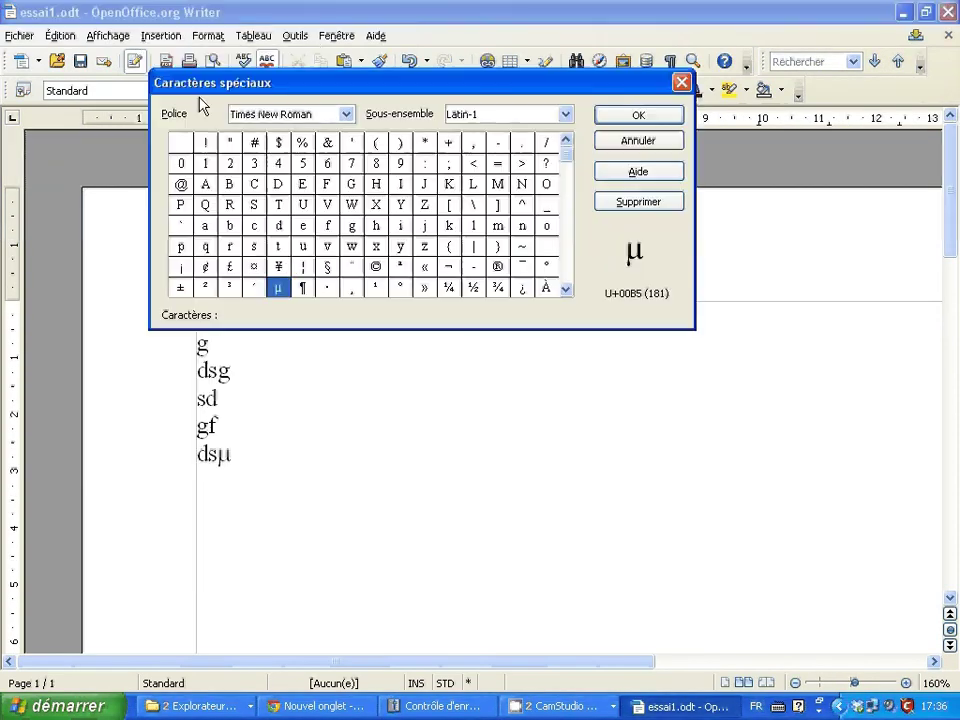
double_click(281, 286)
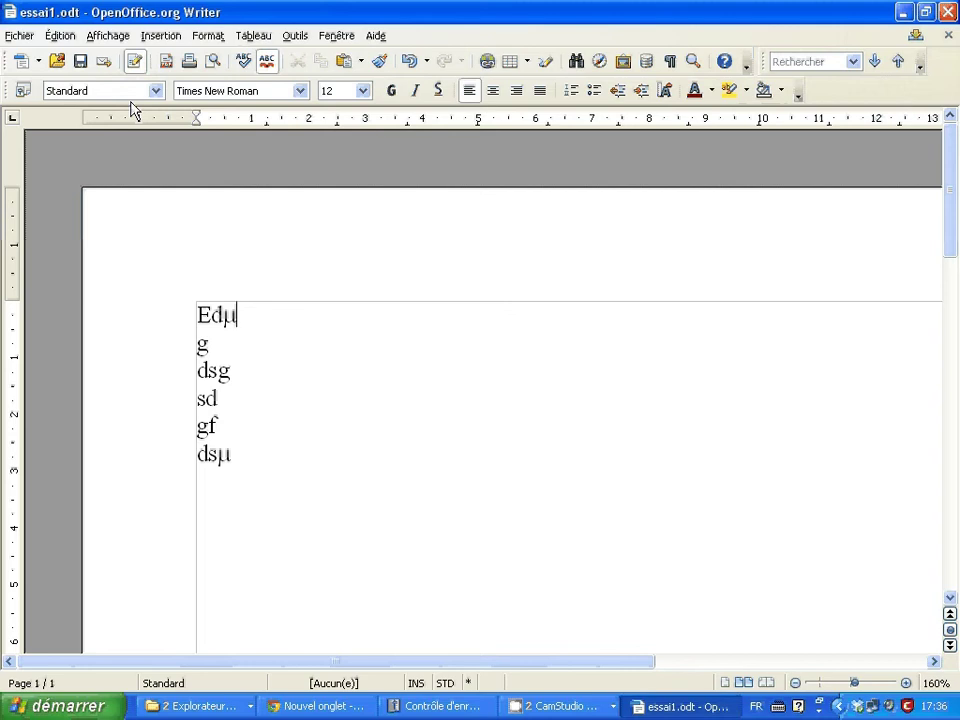
Step: Show the list of available toolbars and mark Affichage, Barres d'outils and the Insérer entry in red
left_click(106, 38)
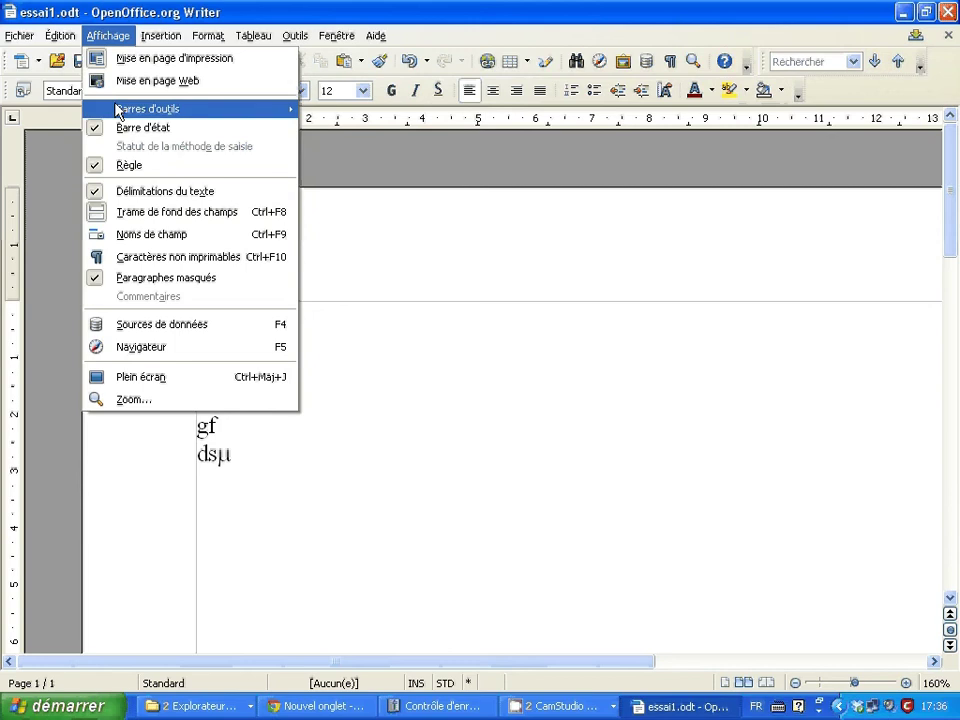
mouse_move(140, 108)
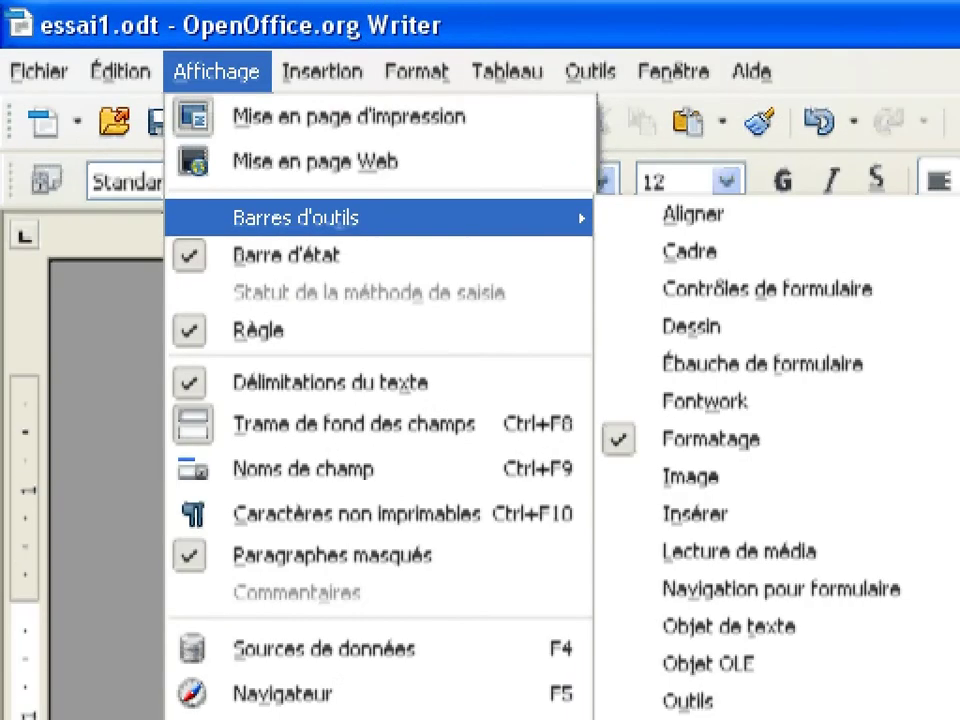
left_click_drag(145, 78, 290, 92)
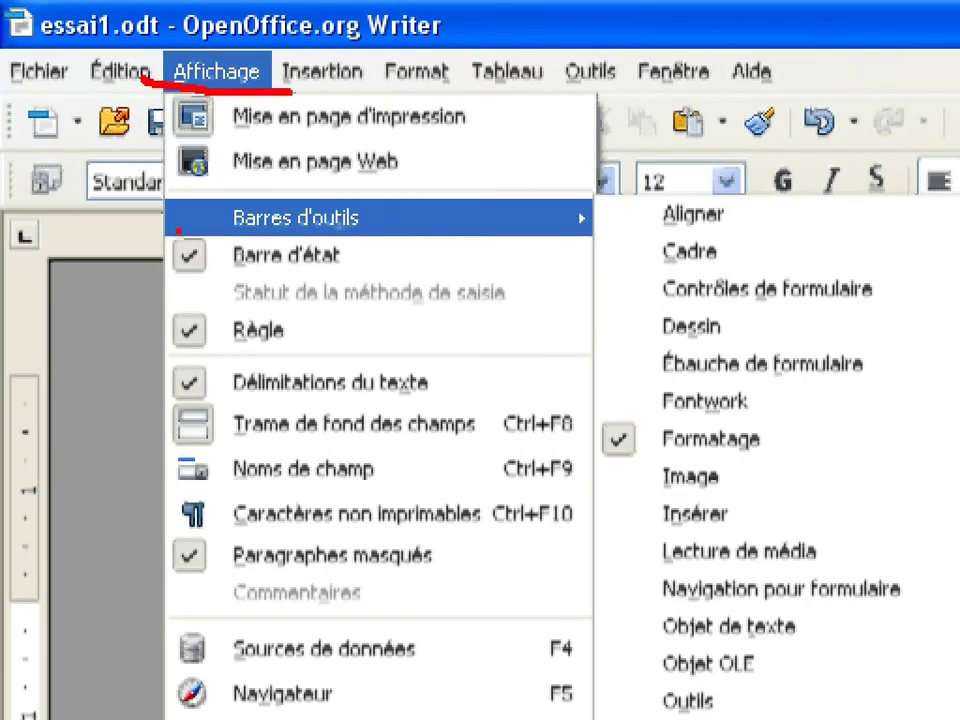
left_click_drag(175, 232, 430, 266)
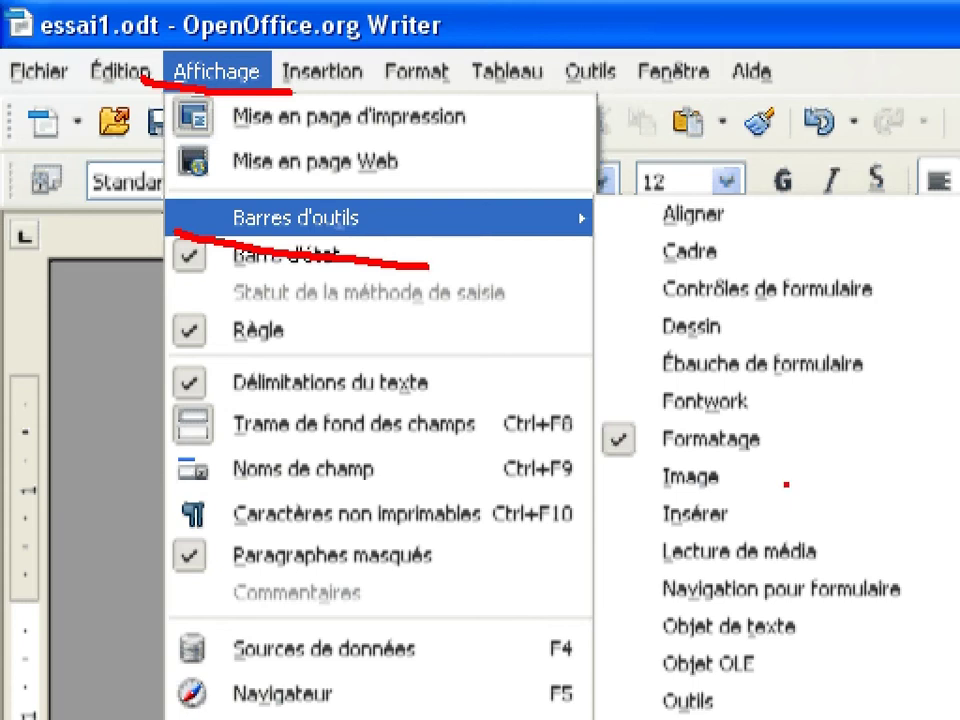
mouse_move(782, 481)
left_mouse_down()
mouse_move(608, 492)
mouse_move(803, 498)
mouse_move(710, 470)
left_mouse_up()
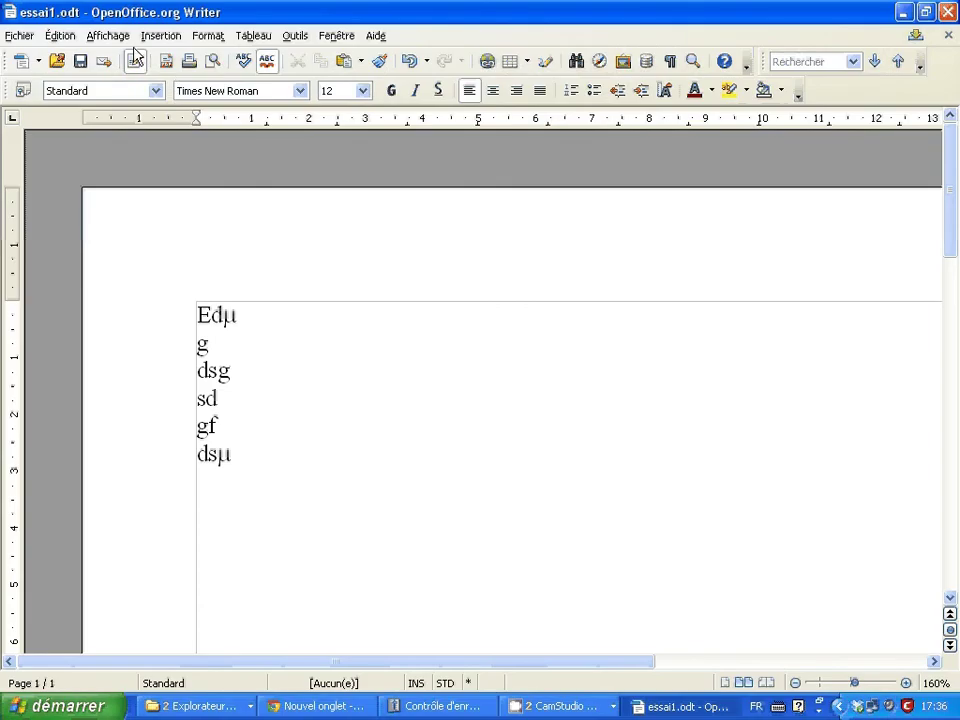
Step: Display the Insérer toolbar and move it up across the upper edge of the page
left_click(216, 71)
mouse_move(150, 108)
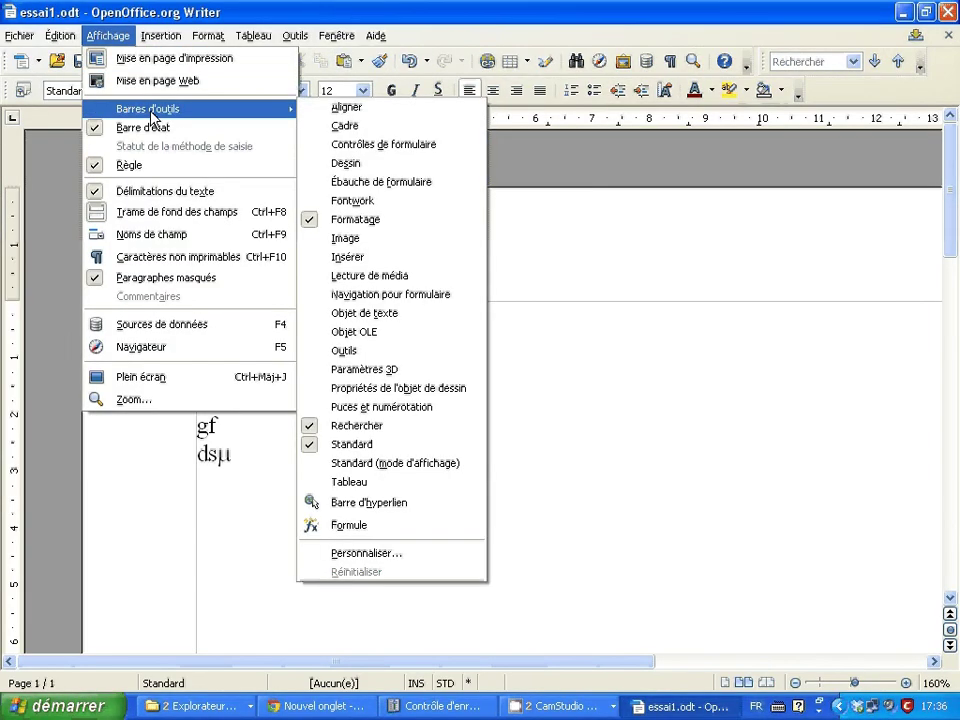
left_click(345, 257)
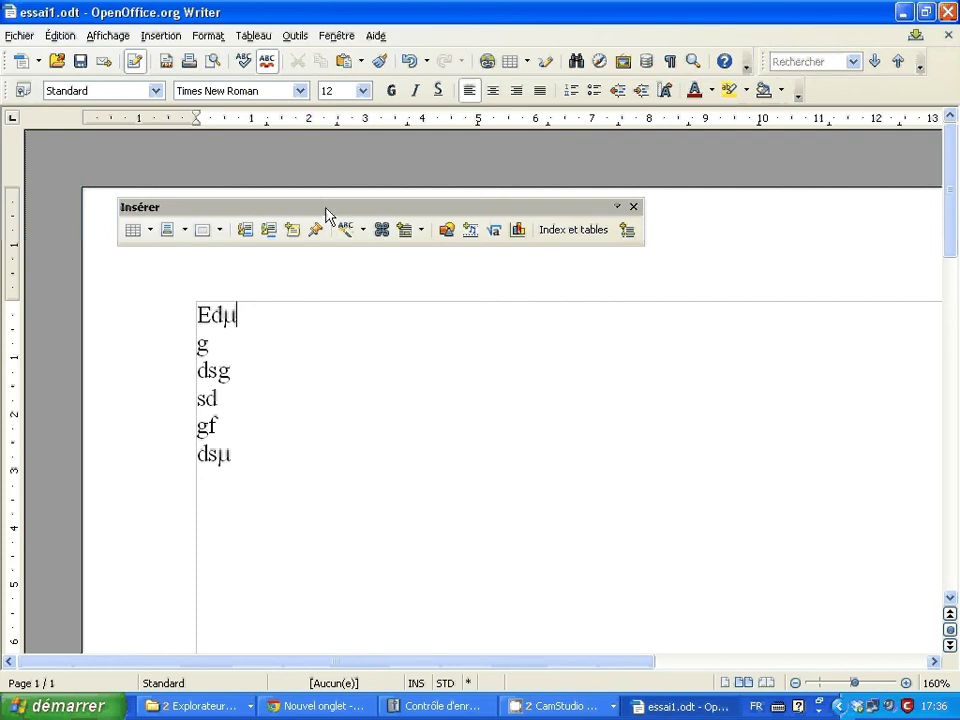
left_click_drag(326, 210, 335, 168)
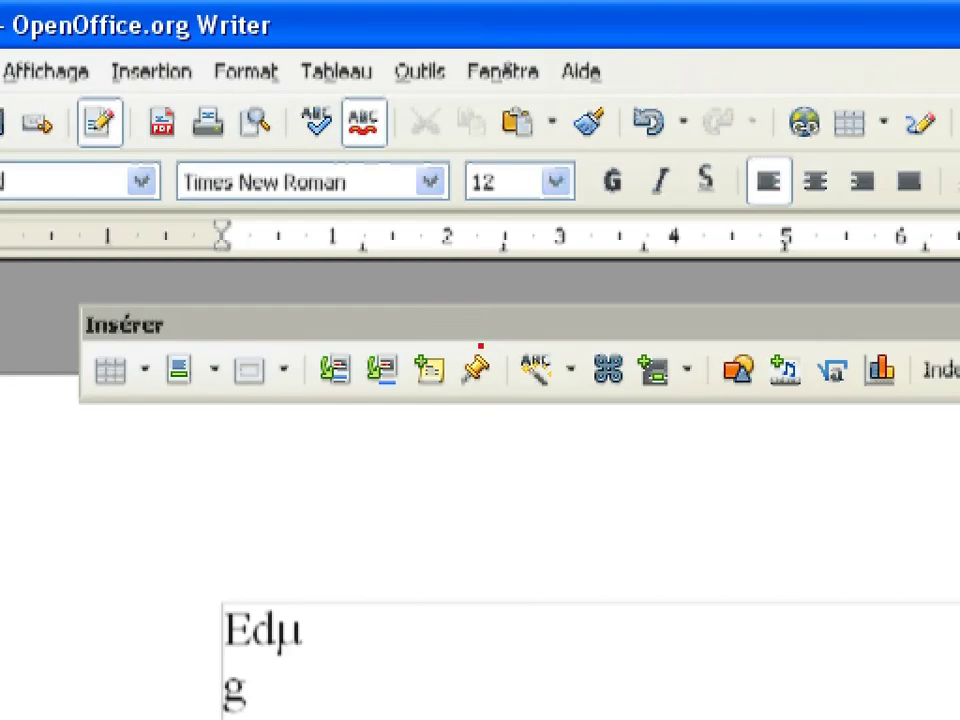
Step: Underline the Insérer toolbar's title strip and draw red arrows showing the four directions it can move, and leave annotation mode
left_click_drag(252, 323, 850, 321)
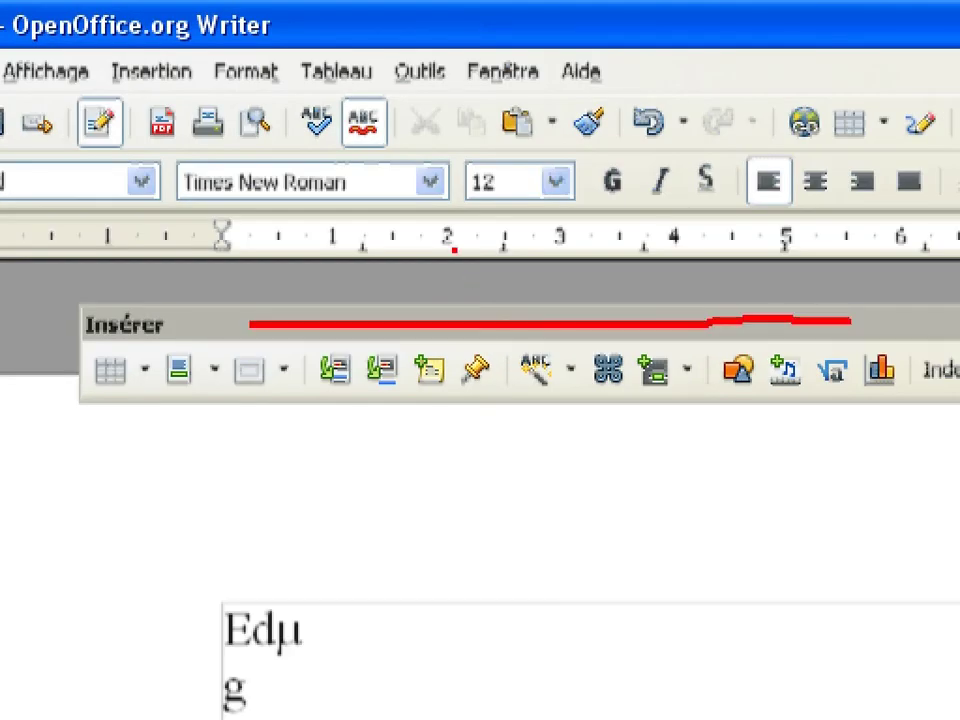
mouse_move(452, 242)
left_mouse_down()
mouse_move(461, 305)
mouse_move(490, 268)
left_mouse_up()
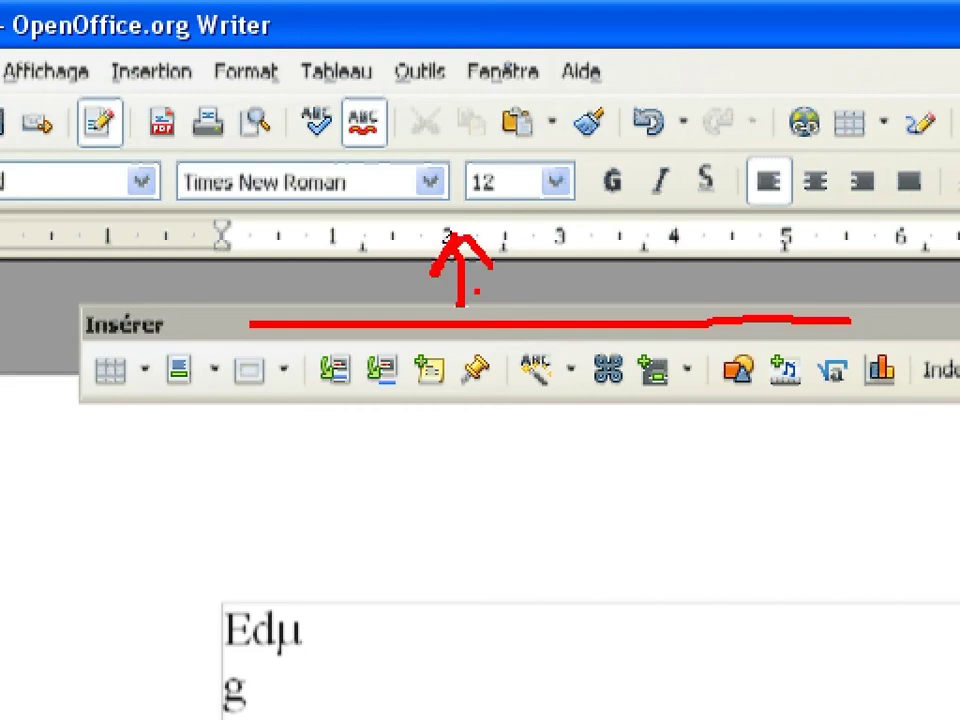
left_click_drag(456, 336, 470, 452)
mouse_move(456, 405)
left_mouse_down()
mouse_move(470, 448)
mouse_move(505, 398)
left_mouse_up()
mouse_move(440, 292)
left_mouse_down()
mouse_move(384, 292)
mouse_move(414, 308)
left_mouse_up()
mouse_move(480, 298)
left_mouse_down()
mouse_move(600, 296)
mouse_move(637, 317)
mouse_move(540, 347)
left_mouse_up()
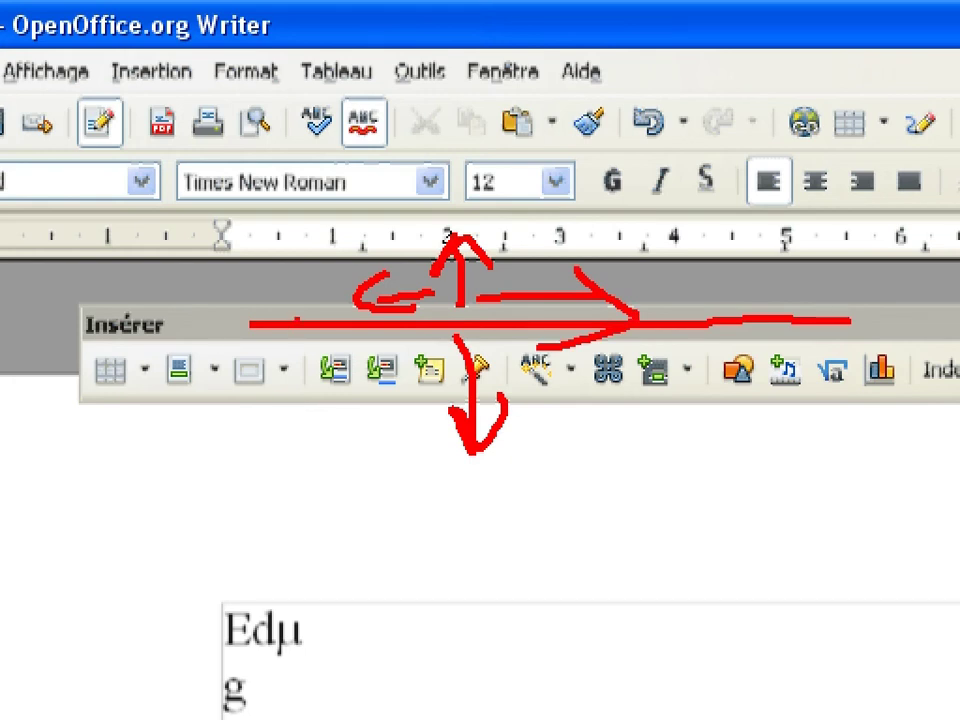
key("Escape")
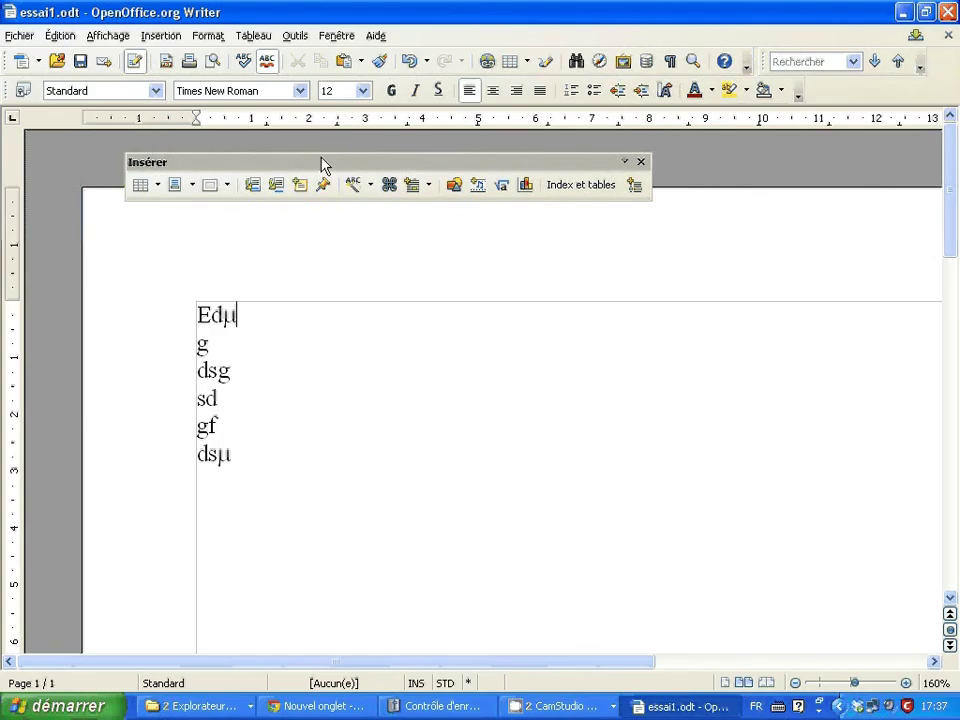
Step: Move the floating Insérer toolbar just below the ruler, mark its close control in red and close the toolbar
left_click_drag(468, 322, 610, 320)
left_click_drag(389, 160, 341, 148)
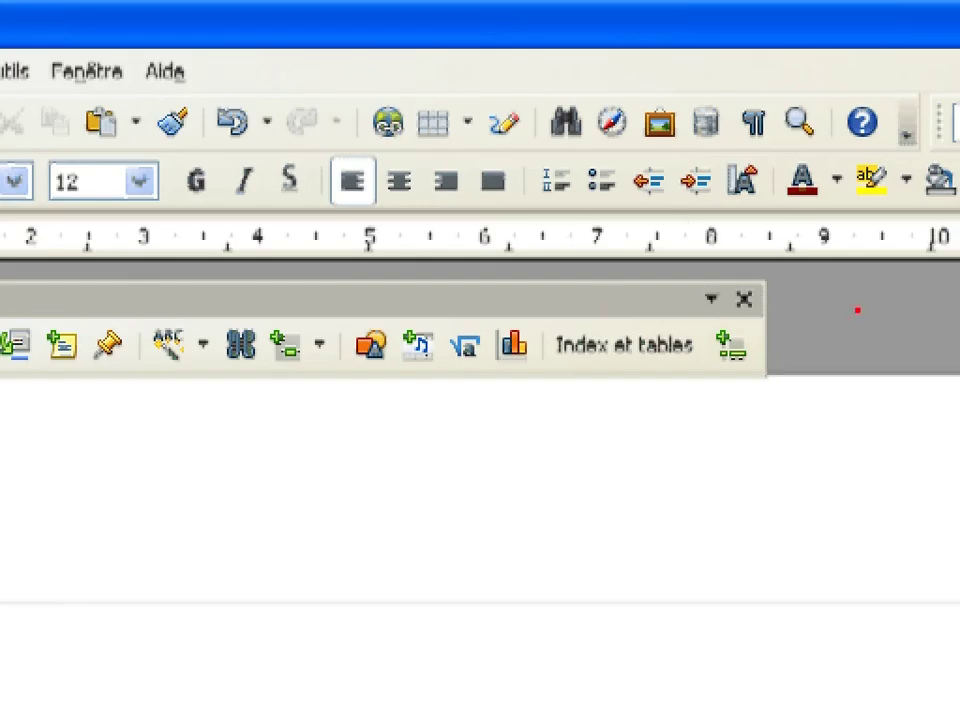
mouse_move(836, 265)
left_mouse_down()
mouse_move(786, 248)
mouse_move(780, 330)
mouse_move(776, 258)
left_mouse_up()
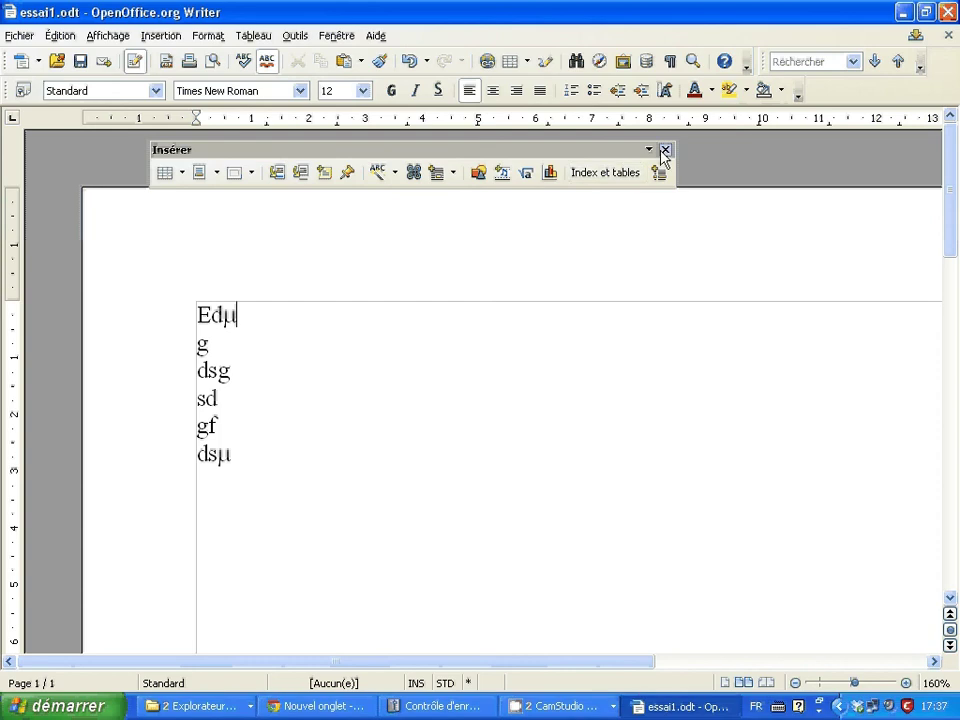
left_click(664, 150)
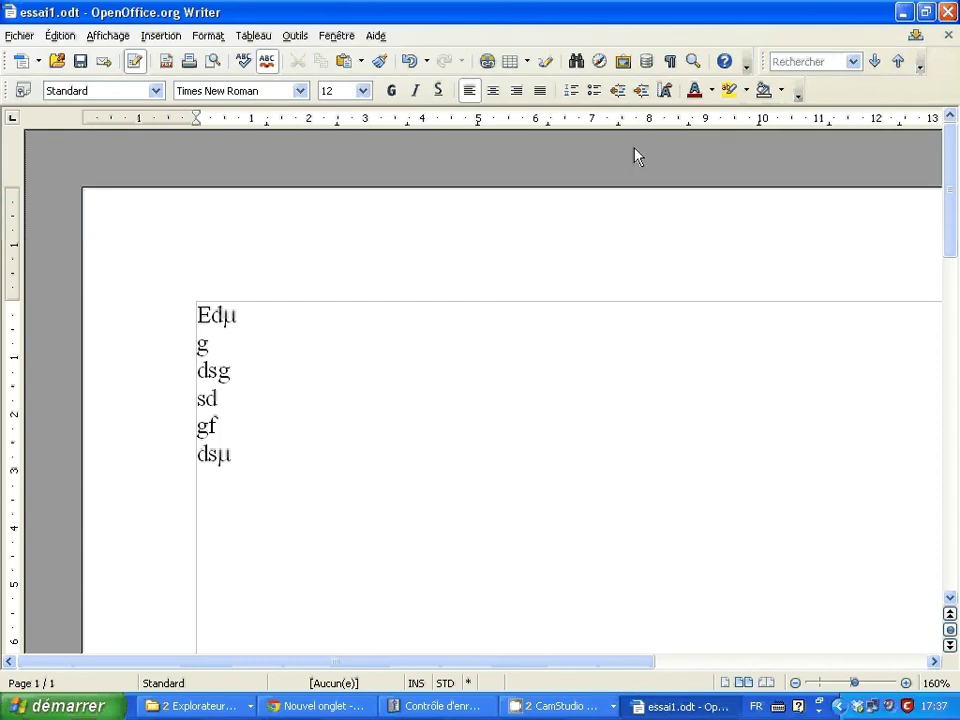
Step: Display the Insérer toolbar again and dock it on its own row beneath the formatting toolbar
left_click(108, 36)
mouse_move(200, 109)
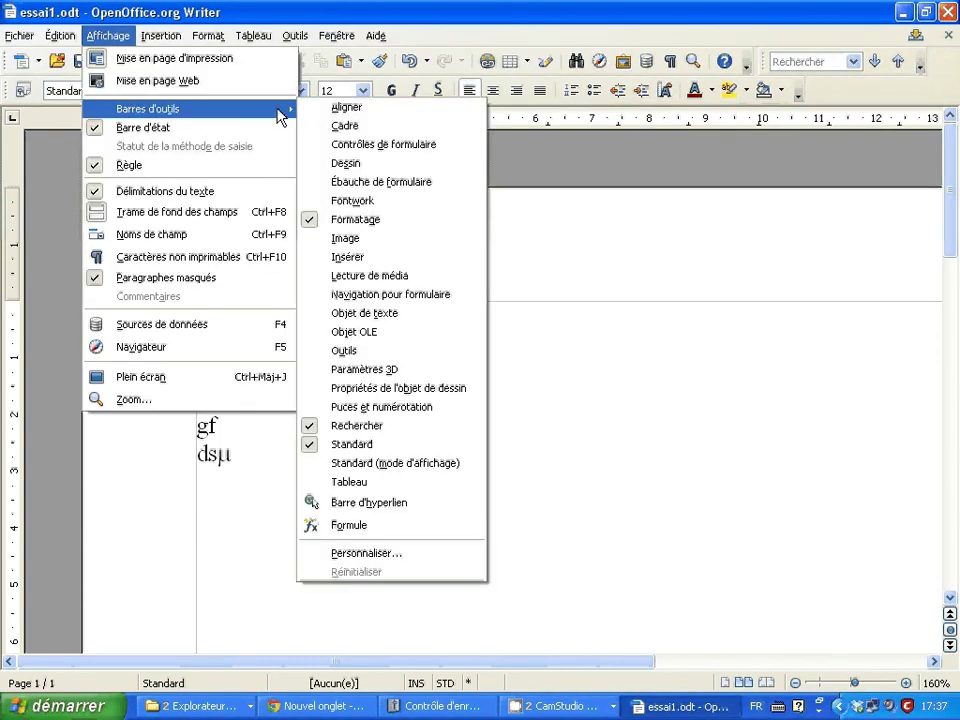
left_click(327, 259)
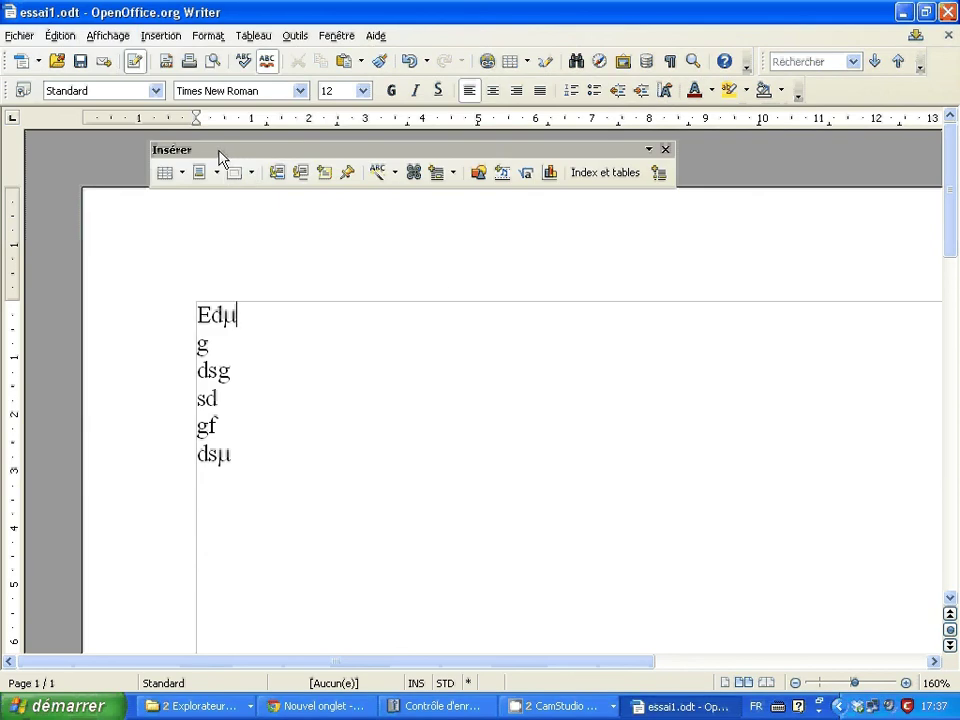
left_click_drag(221, 158, 596, 100)
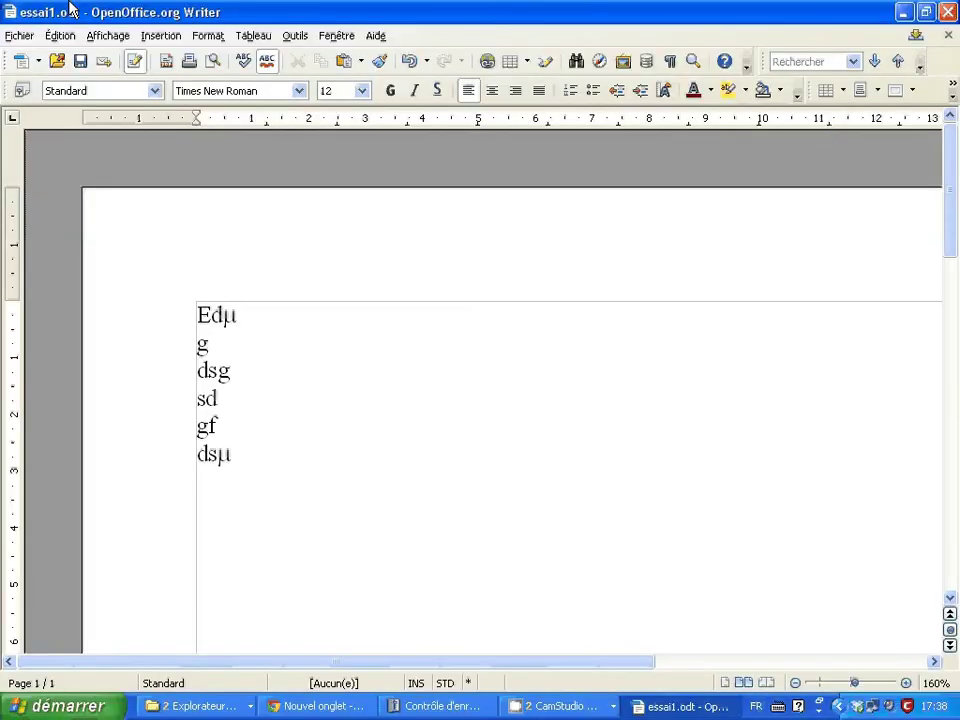
left_click_drag(810, 85, 419, 118)
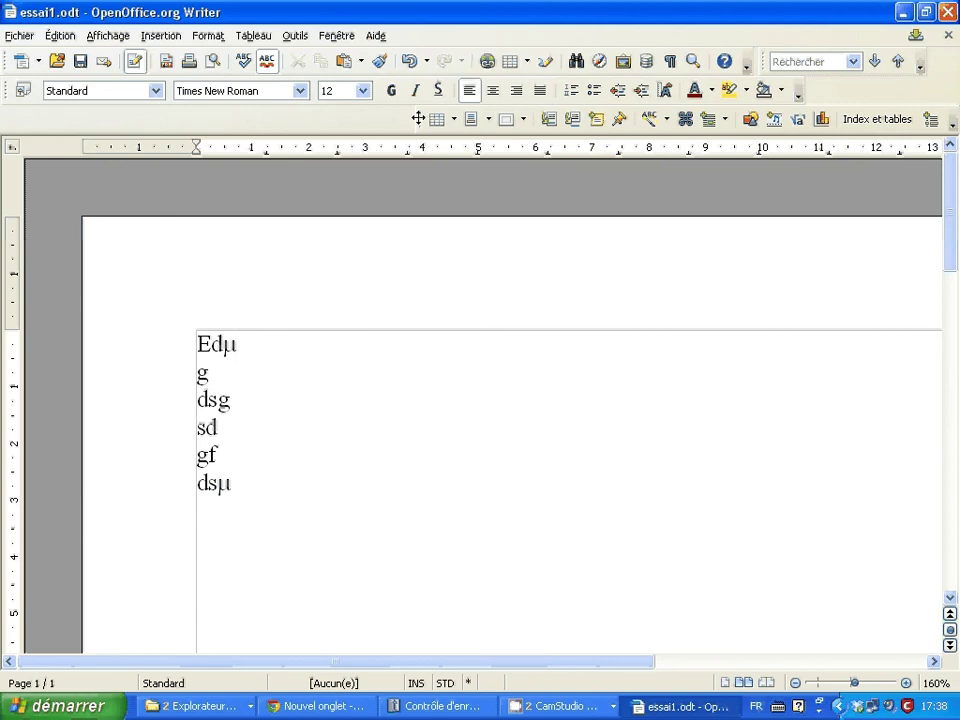
left_click_drag(418, 118, 335, 118)
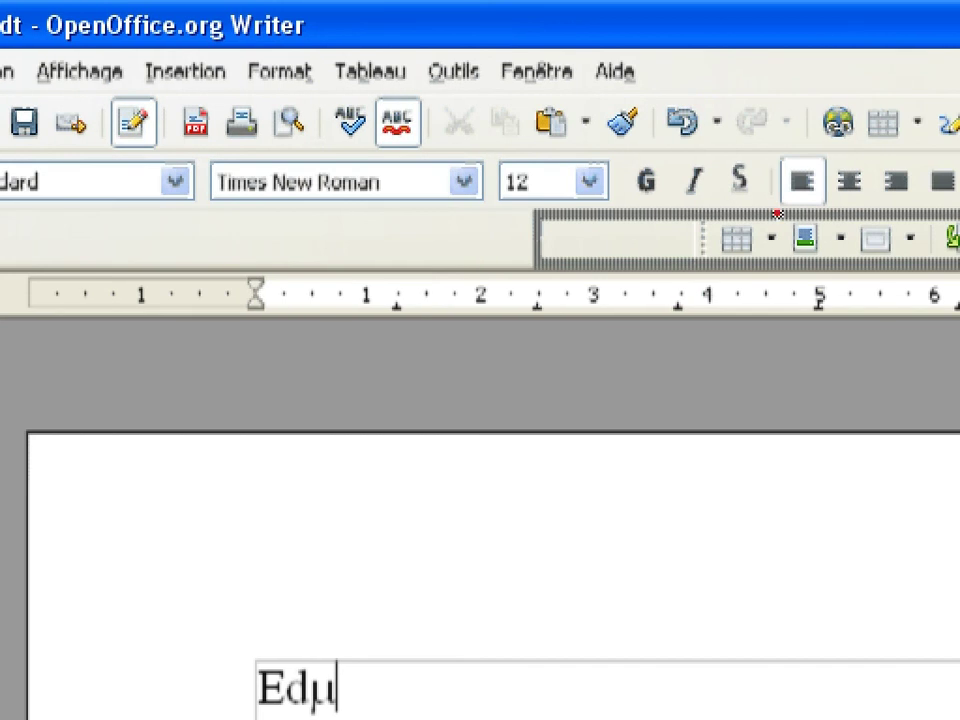
Step: Mark the docked Insérer toolbar's handle and leftward direction in red, and move the toolbar to the start of its row
mouse_move(776, 188)
left_mouse_down()
mouse_move(512, 203)
mouse_move(628, 228)
mouse_move(776, 190)
left_mouse_up()
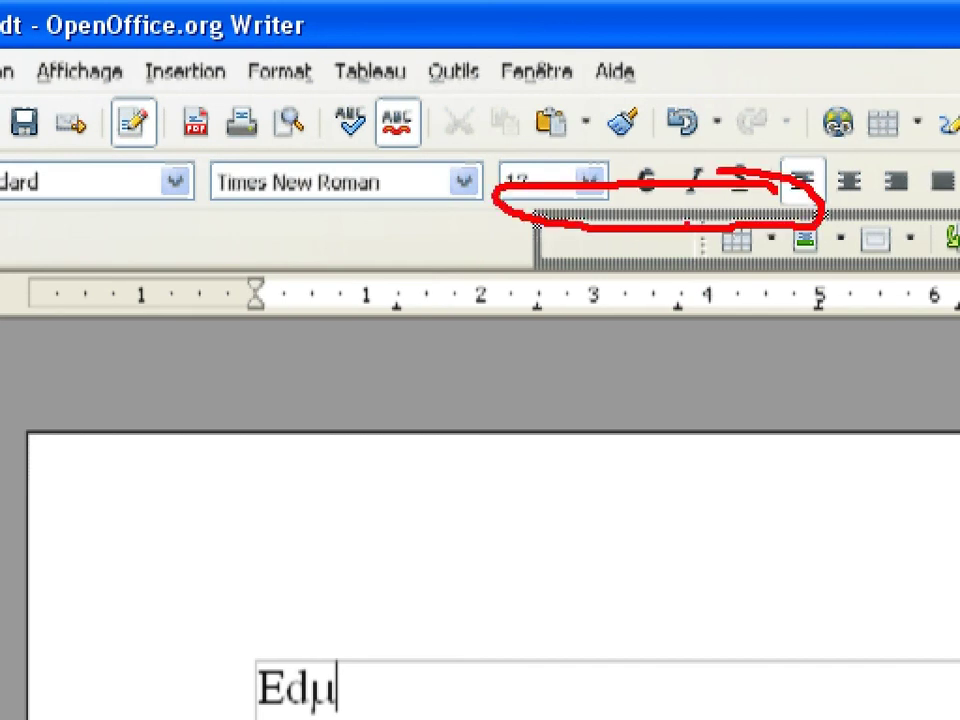
left_click_drag(700, 262, 652, 405)
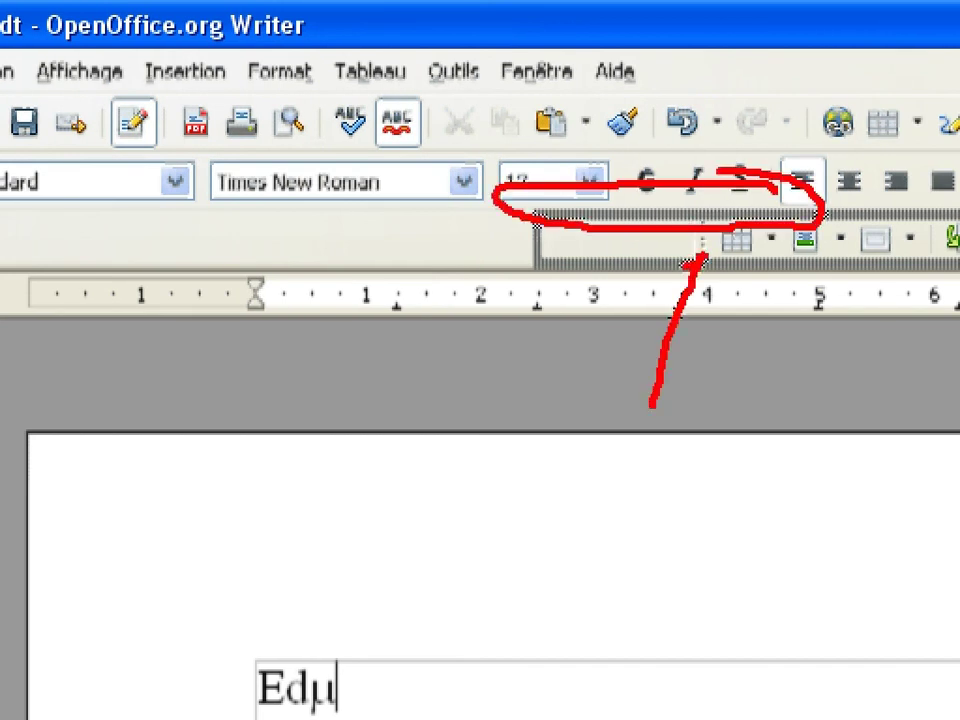
left_click_drag(658, 282, 766, 290)
left_click_drag(499, 243, 166, 248)
mouse_move(142, 236)
left_mouse_down()
mouse_move(242, 218)
mouse_move(14, 264)
left_mouse_up()
left_click_drag(14, 265, 158, 316)
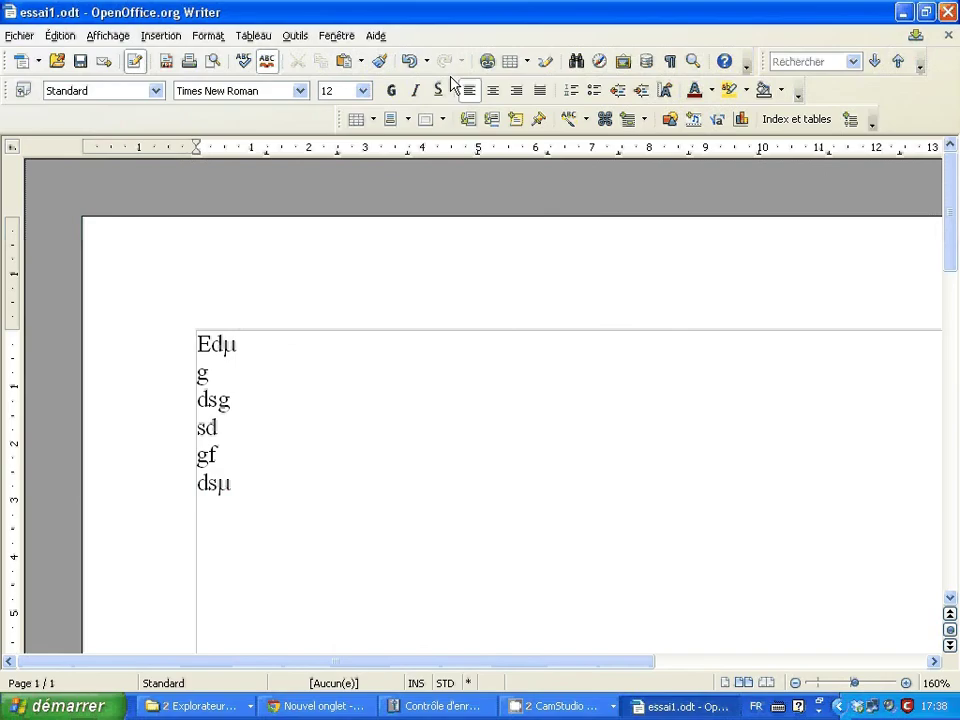
left_click_drag(190, 118, 17, 113)
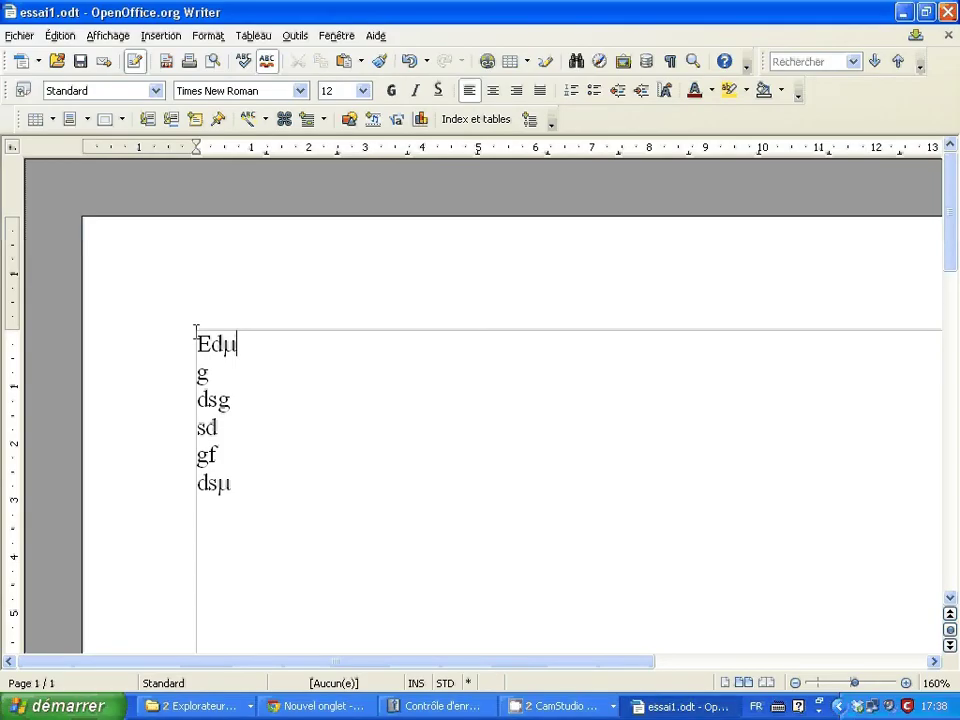
Step: Insert the special characters © and ª one after the other at the end of the first line
left_click(285, 119)
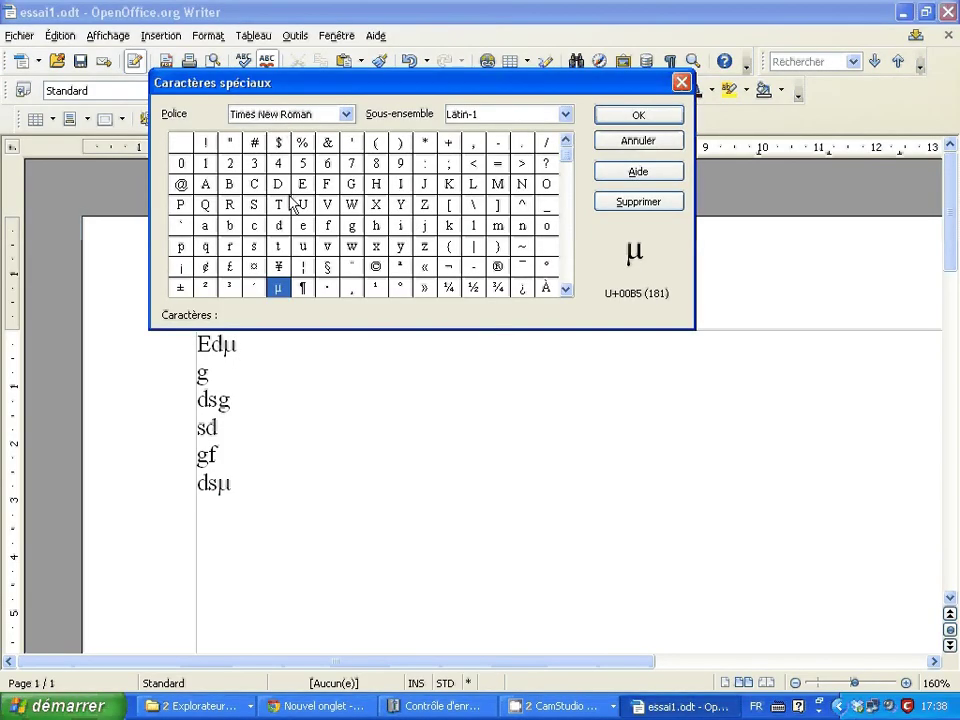
double_click(376, 267)
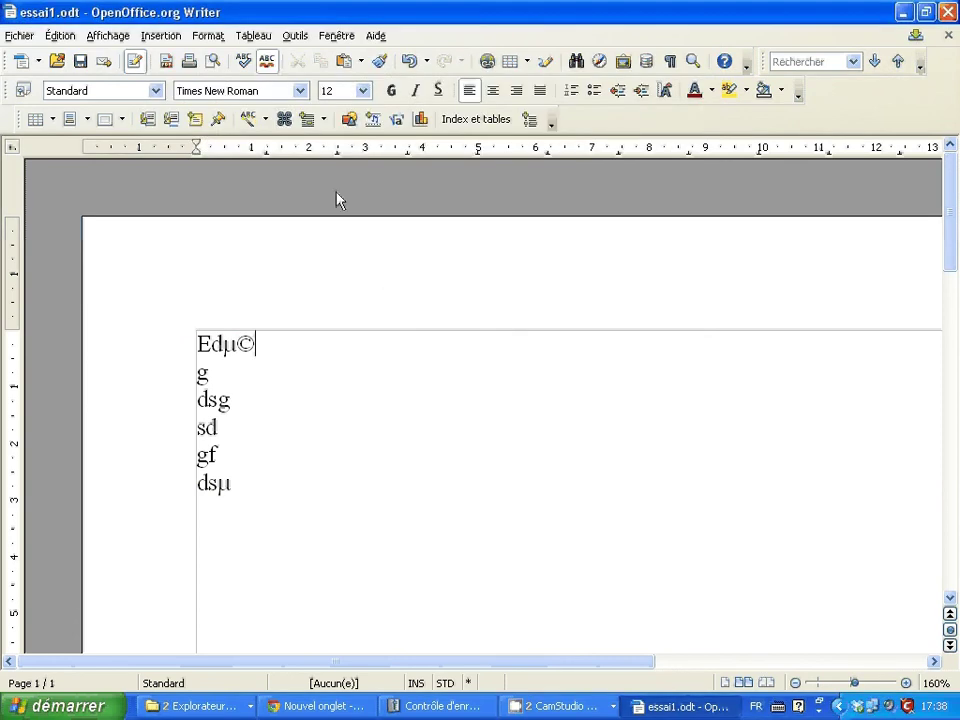
left_click(287, 120)
left_click(404, 268)
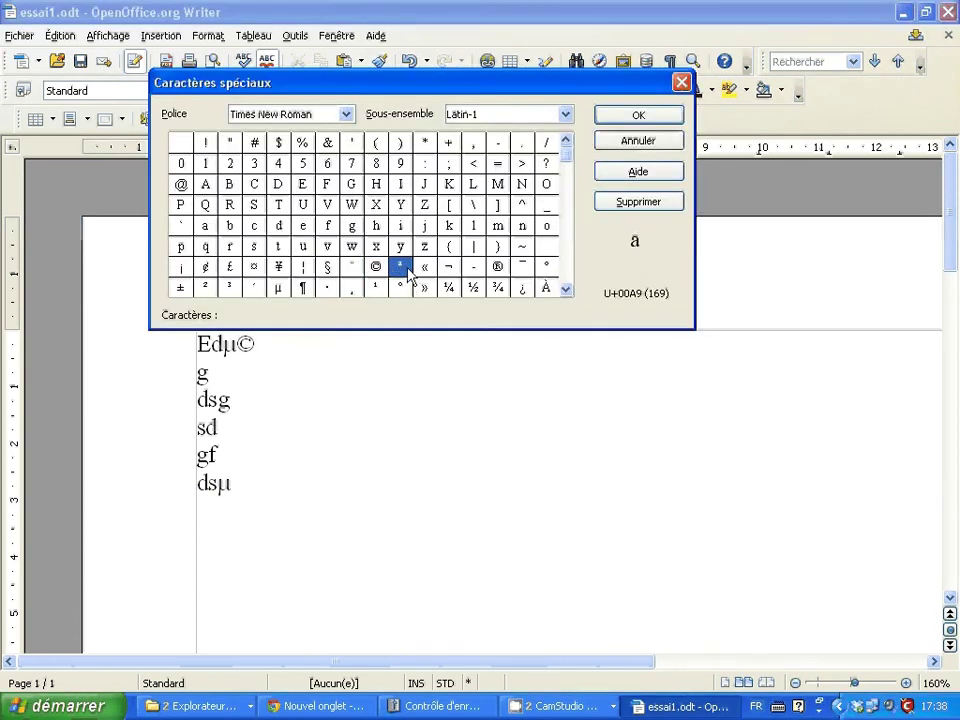
double_click(400, 266)
Step: Add the special characters ® and ¼ after the ª on the first line
left_click(287, 120)
left_click(497, 266)
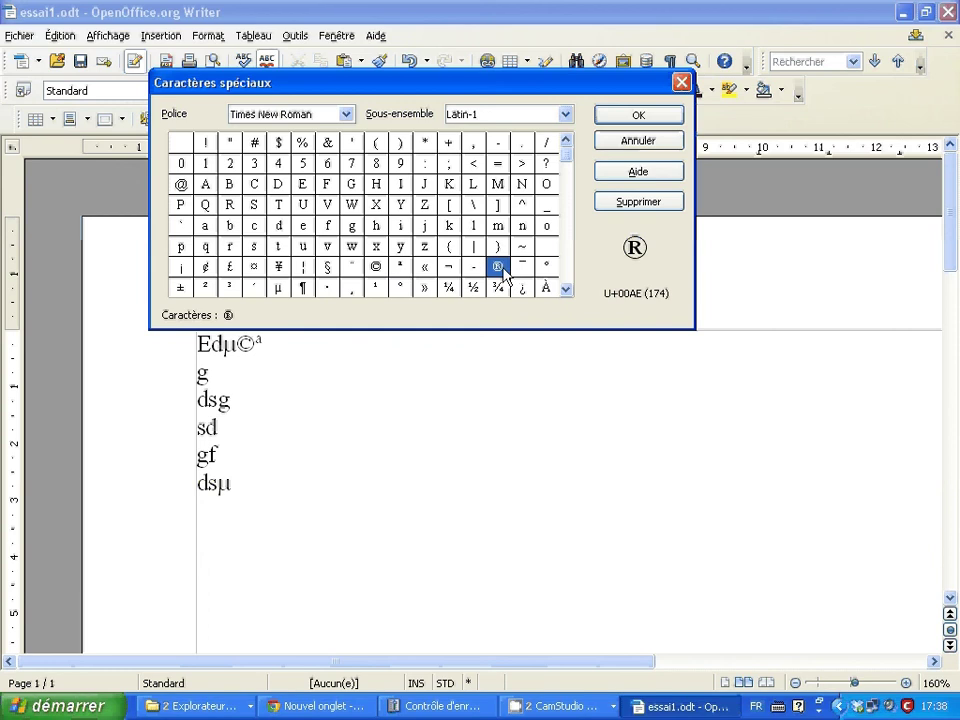
double_click(499, 267)
left_click(285, 120)
double_click(449, 289)
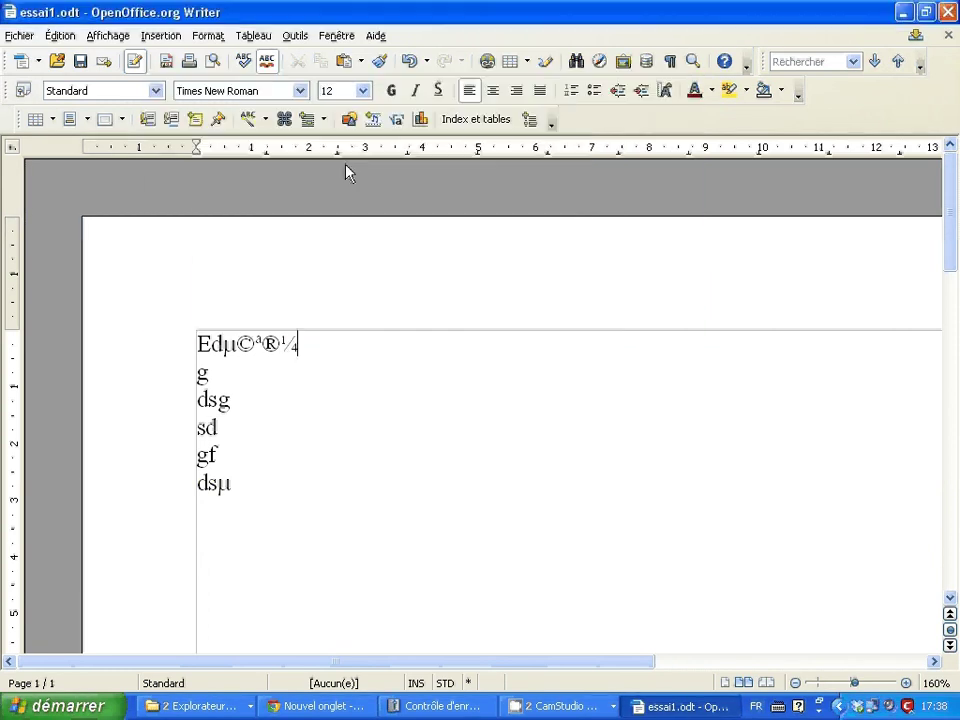
left_click(174, 36)
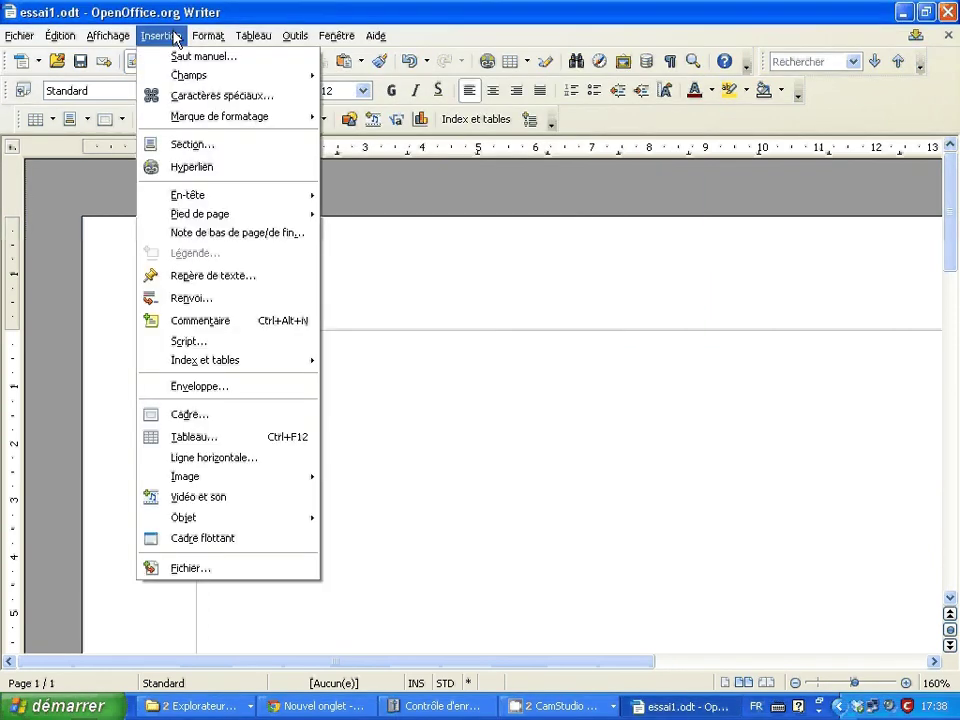
left_click(393, 311)
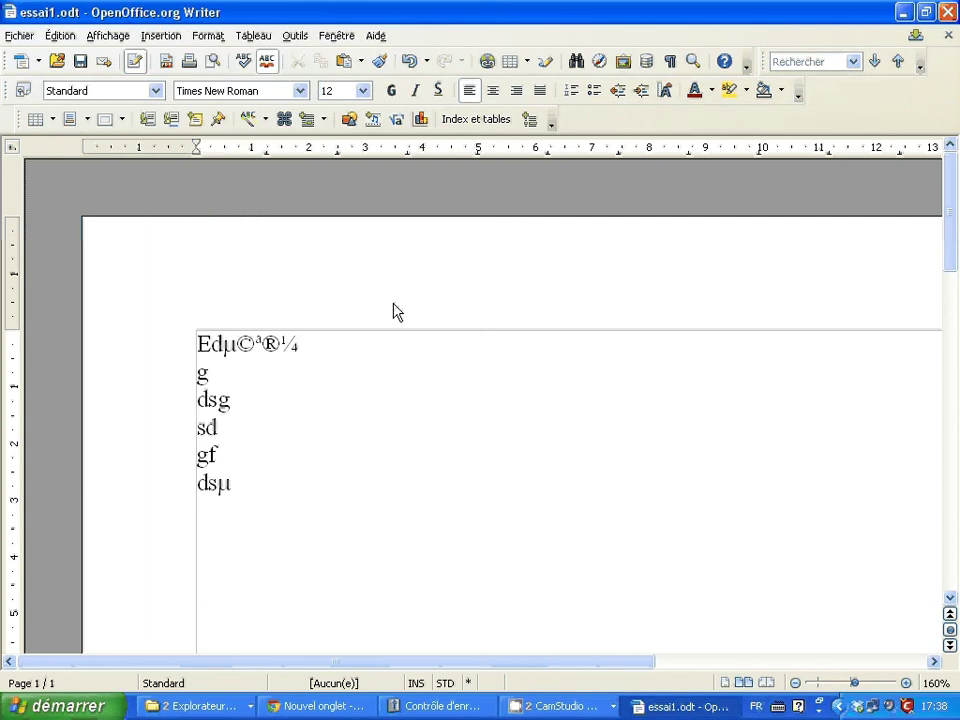